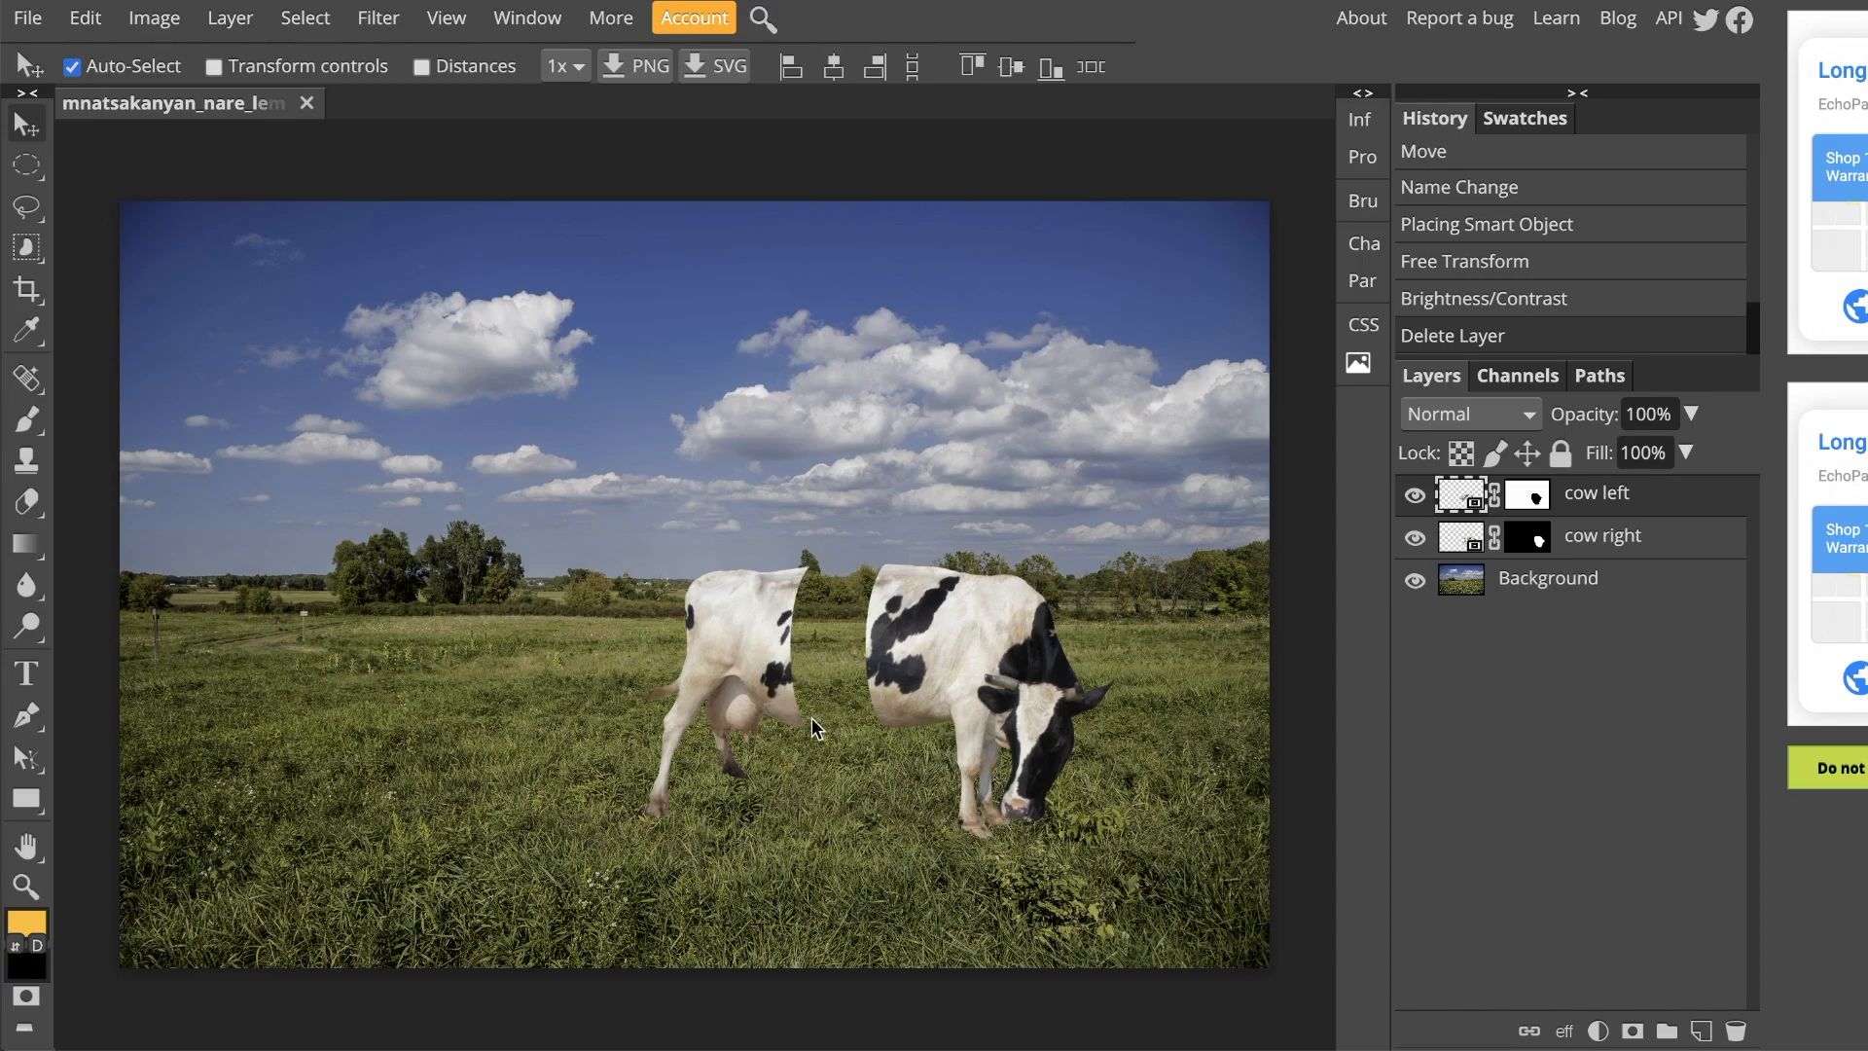
Step: Move the cow's rear half further left, leaving a wide gap between it and the front half
scroll(827, 740, up, 3)
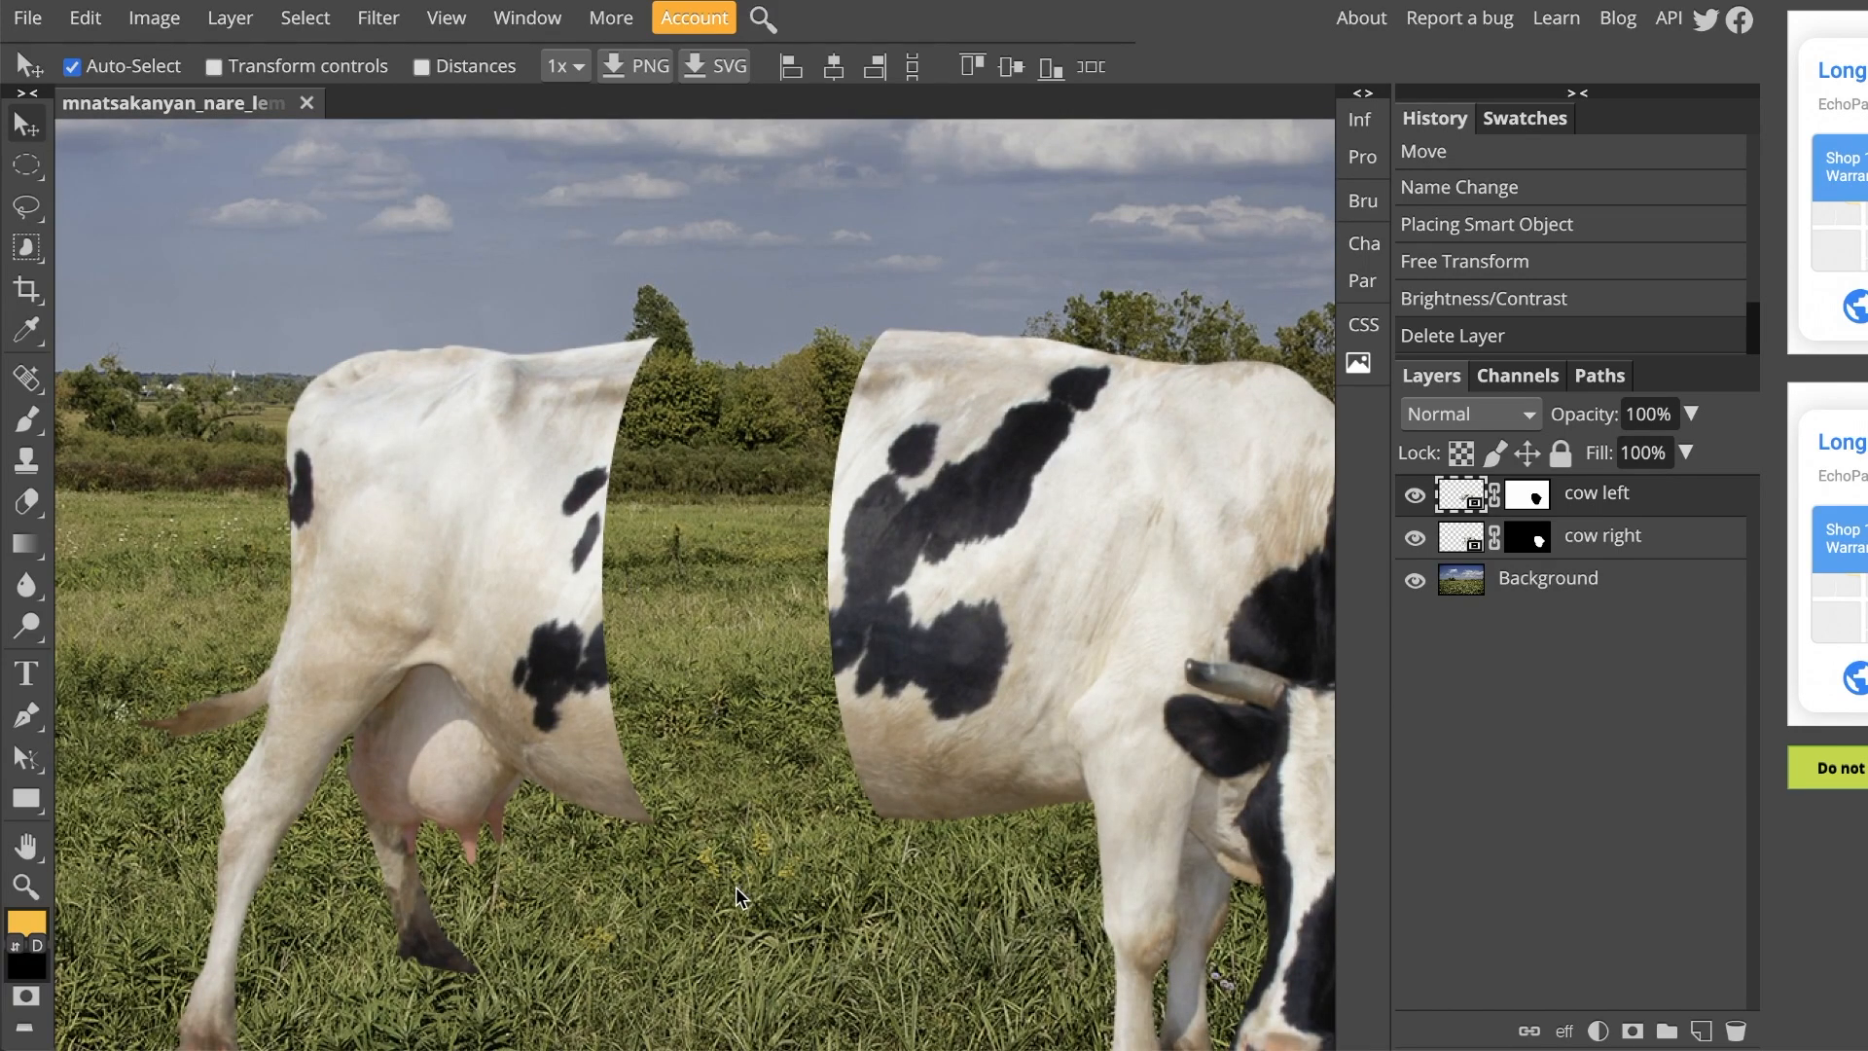
drag(732, 889, 802, 829)
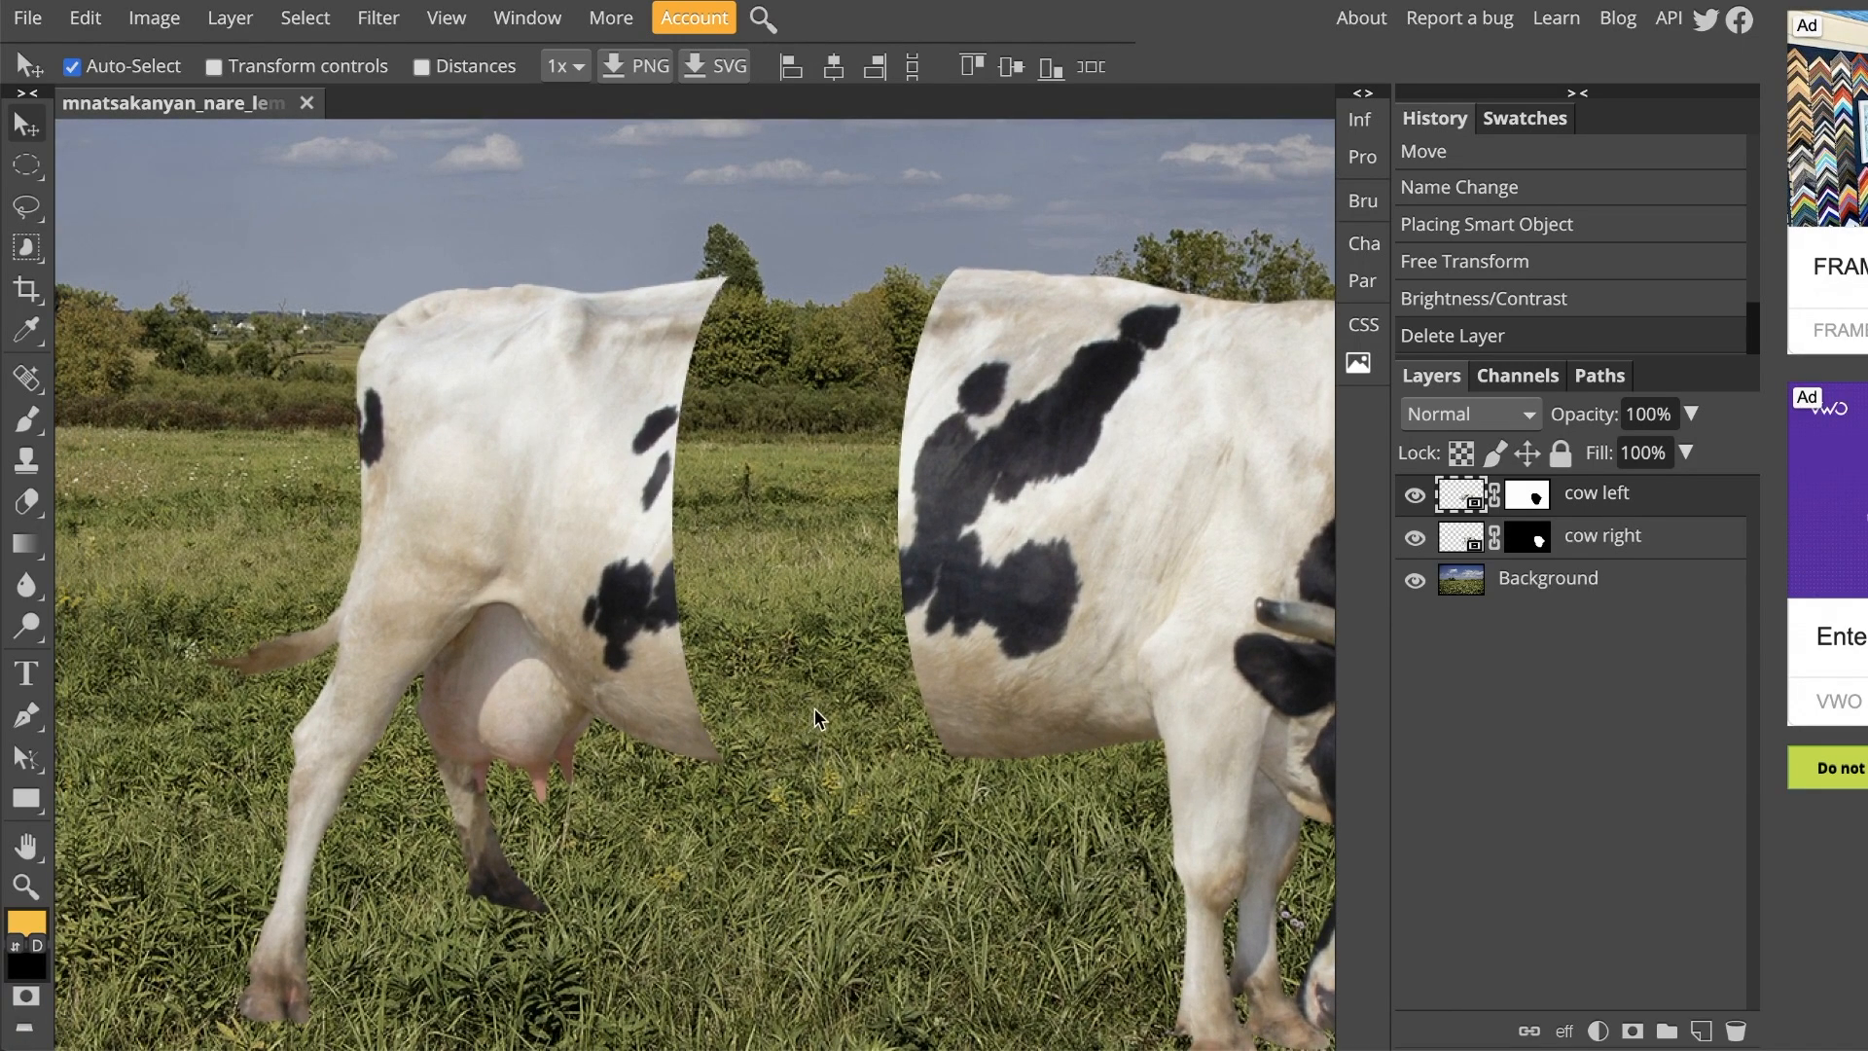
drag(448, 428, 645, 430)
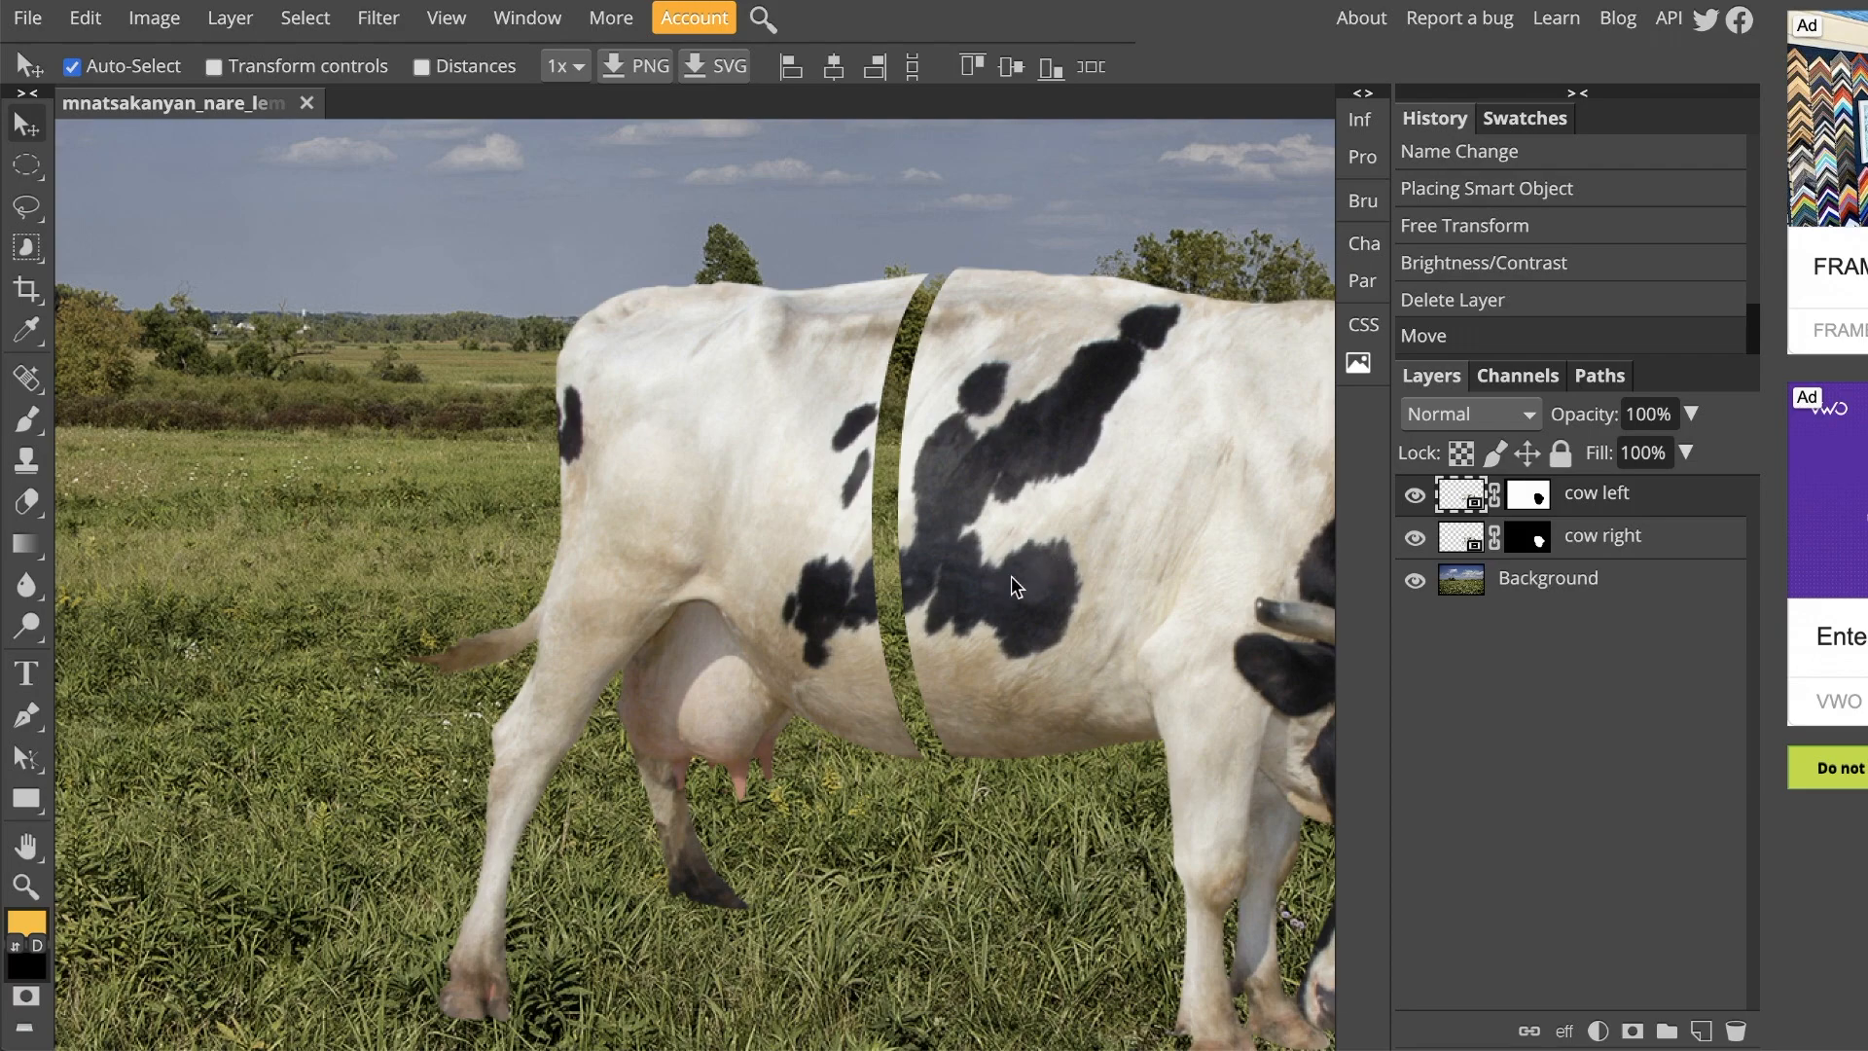
drag(824, 582, 549, 585)
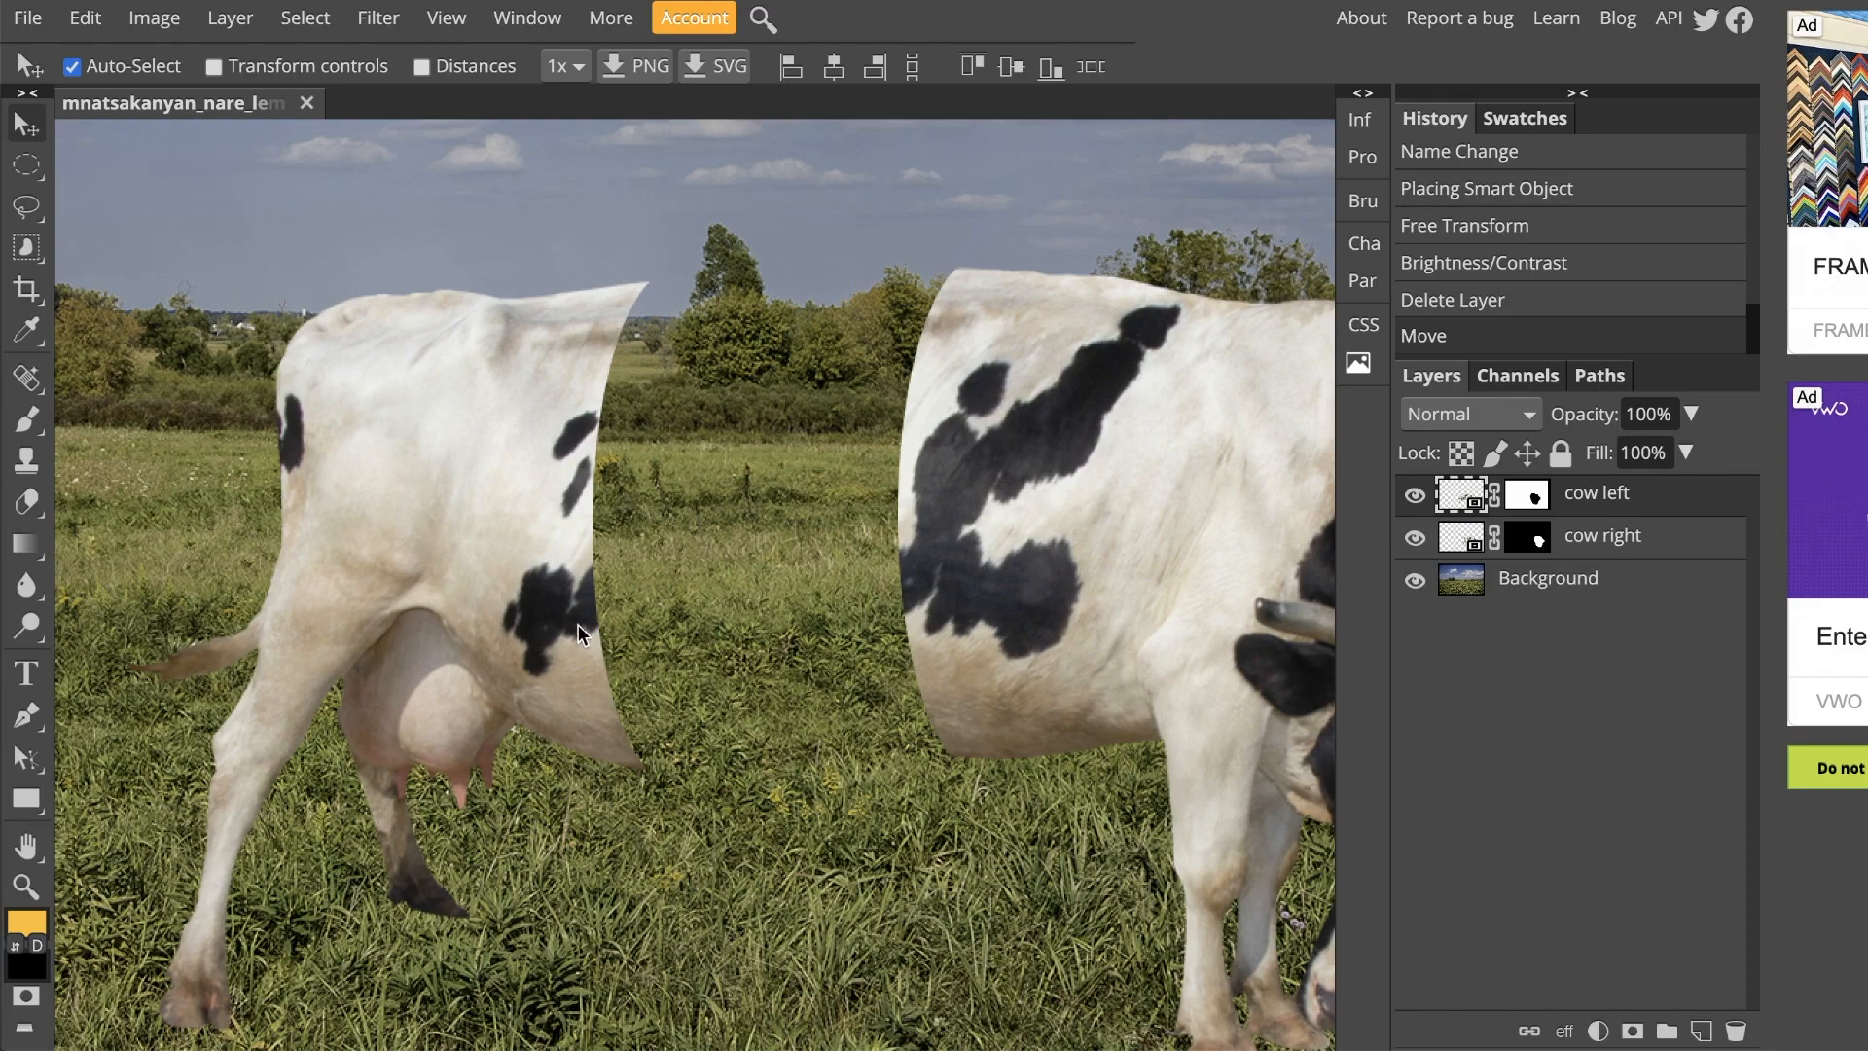
Step: Place lemon.png into the document as a new layer
click(27, 18)
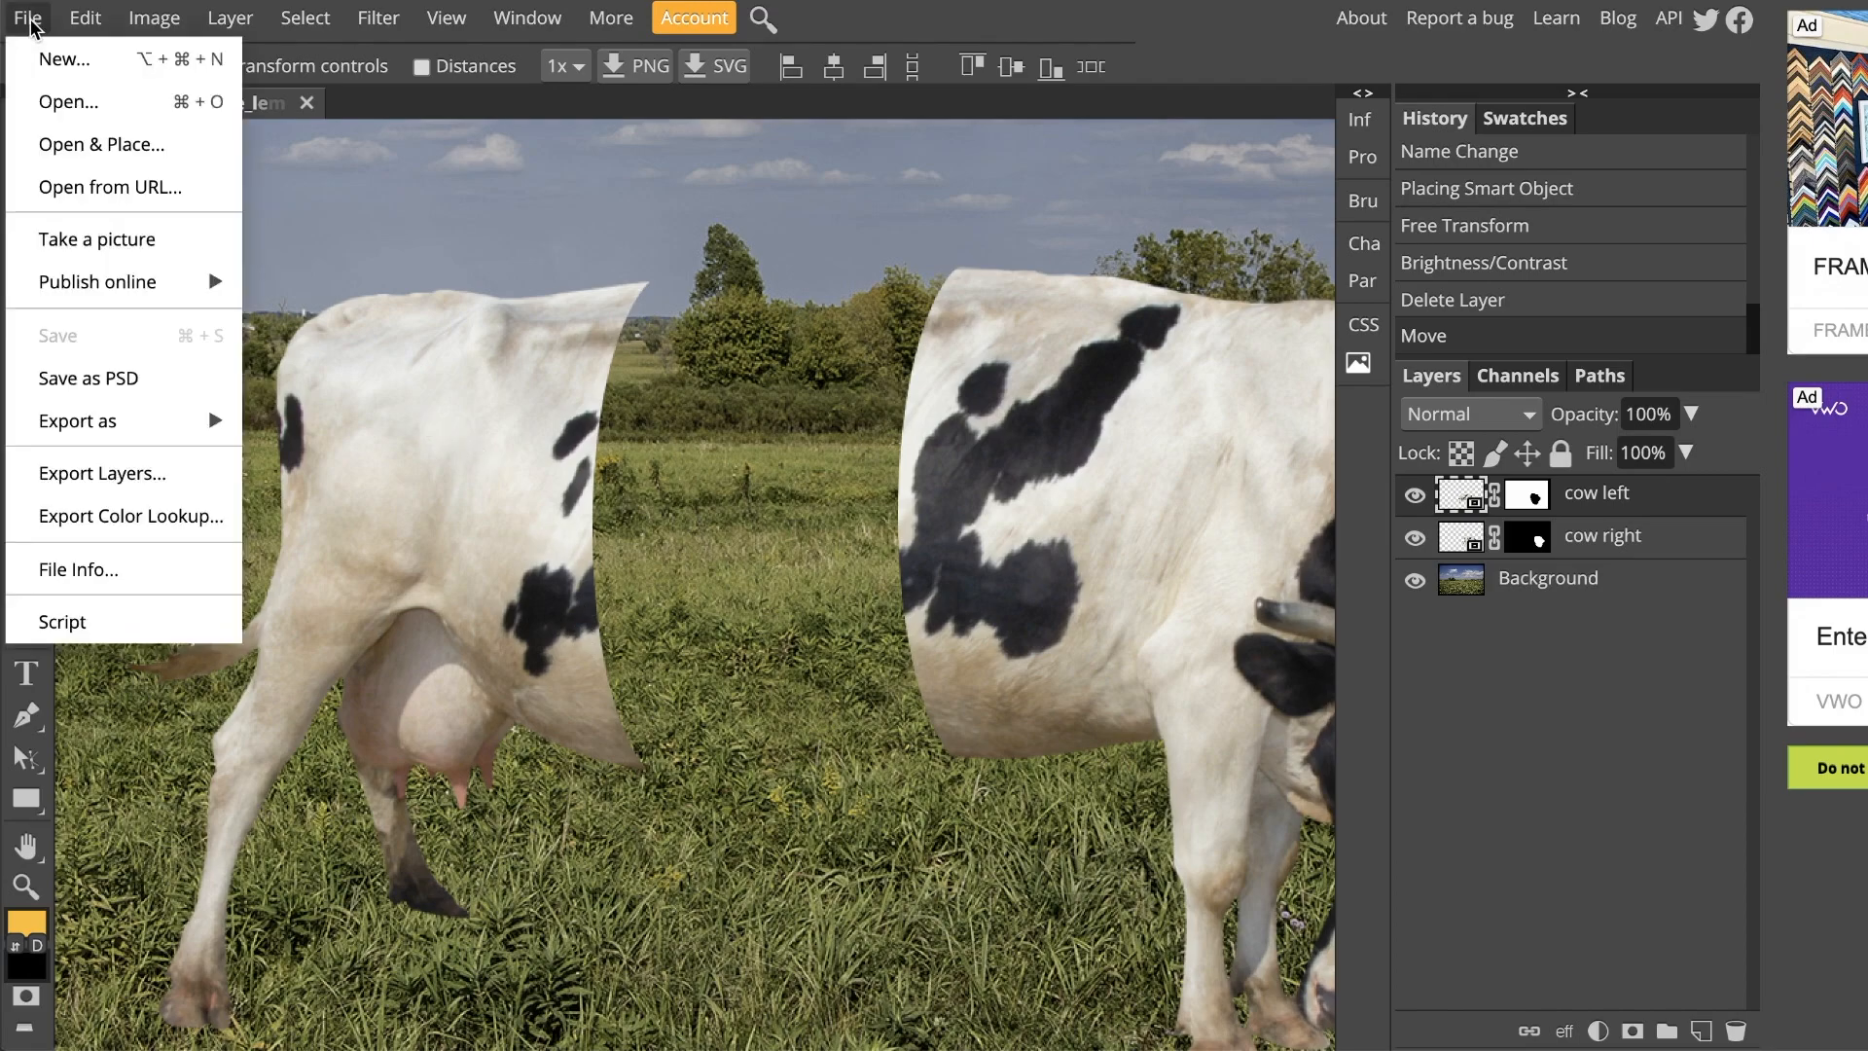
click(107, 143)
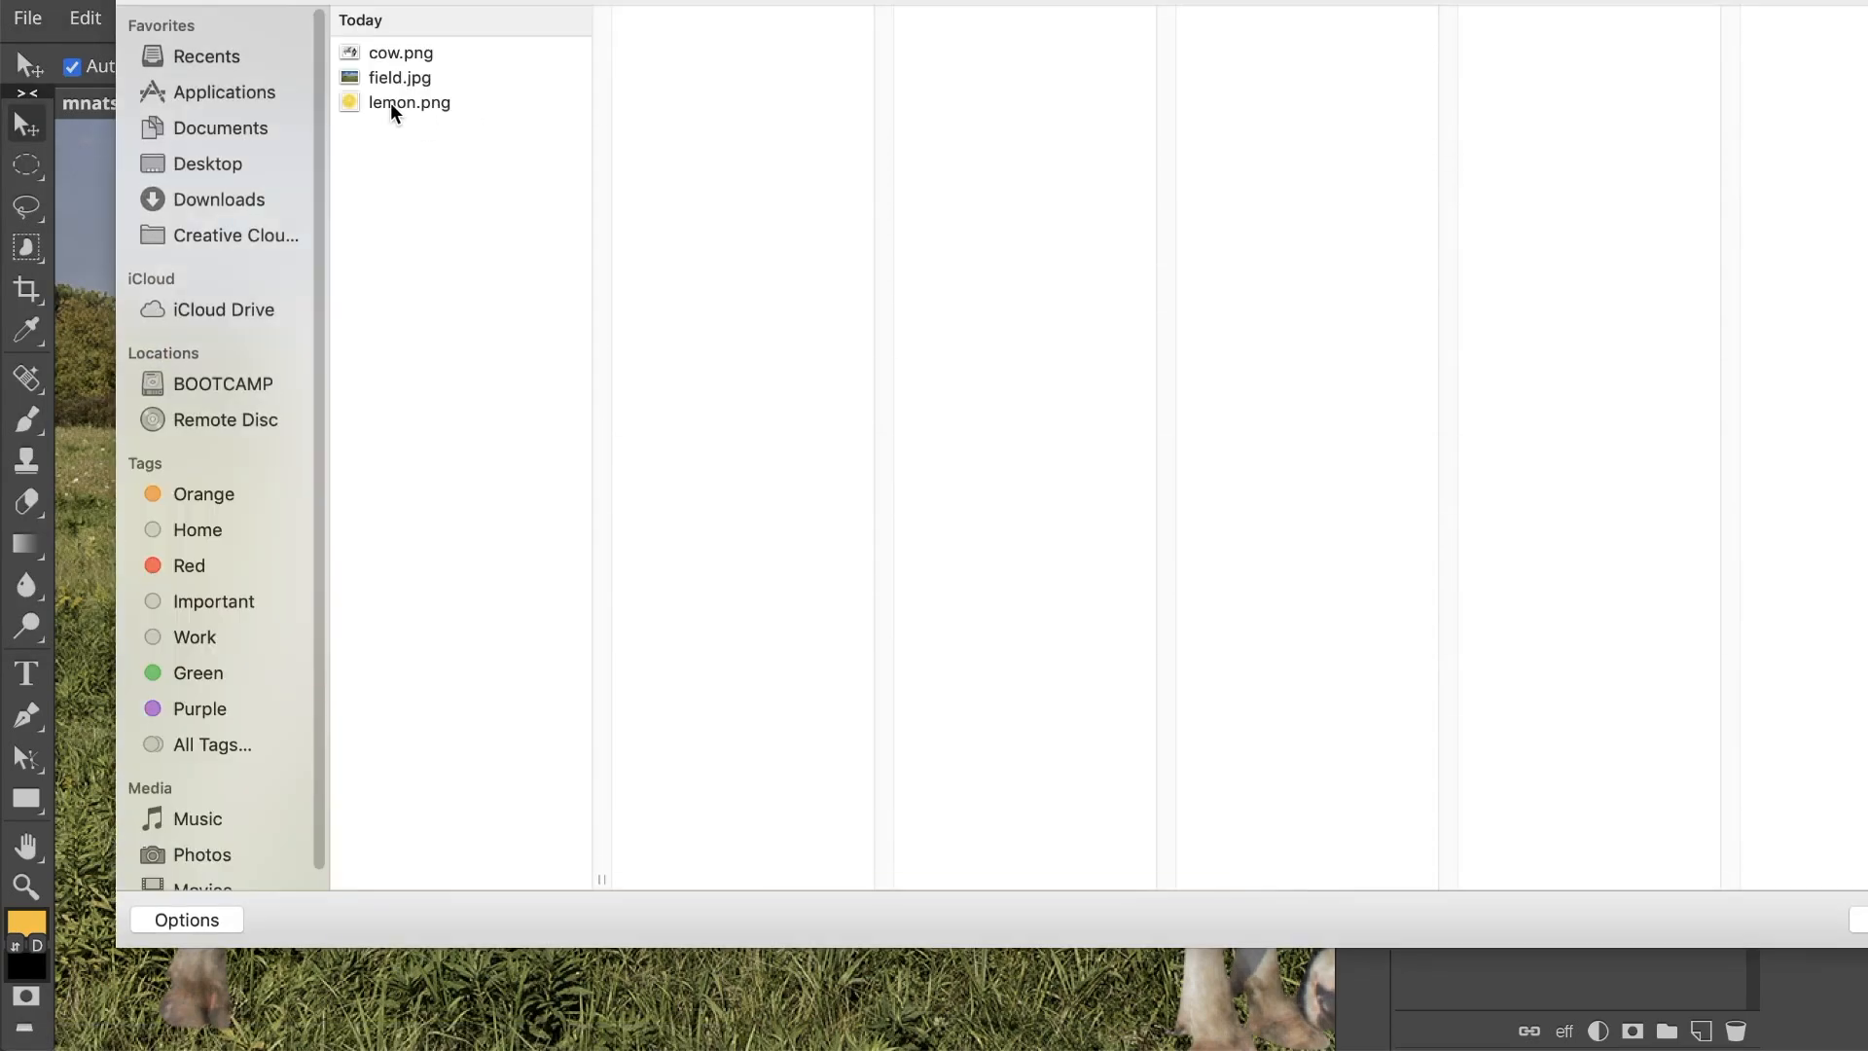
click(377, 103)
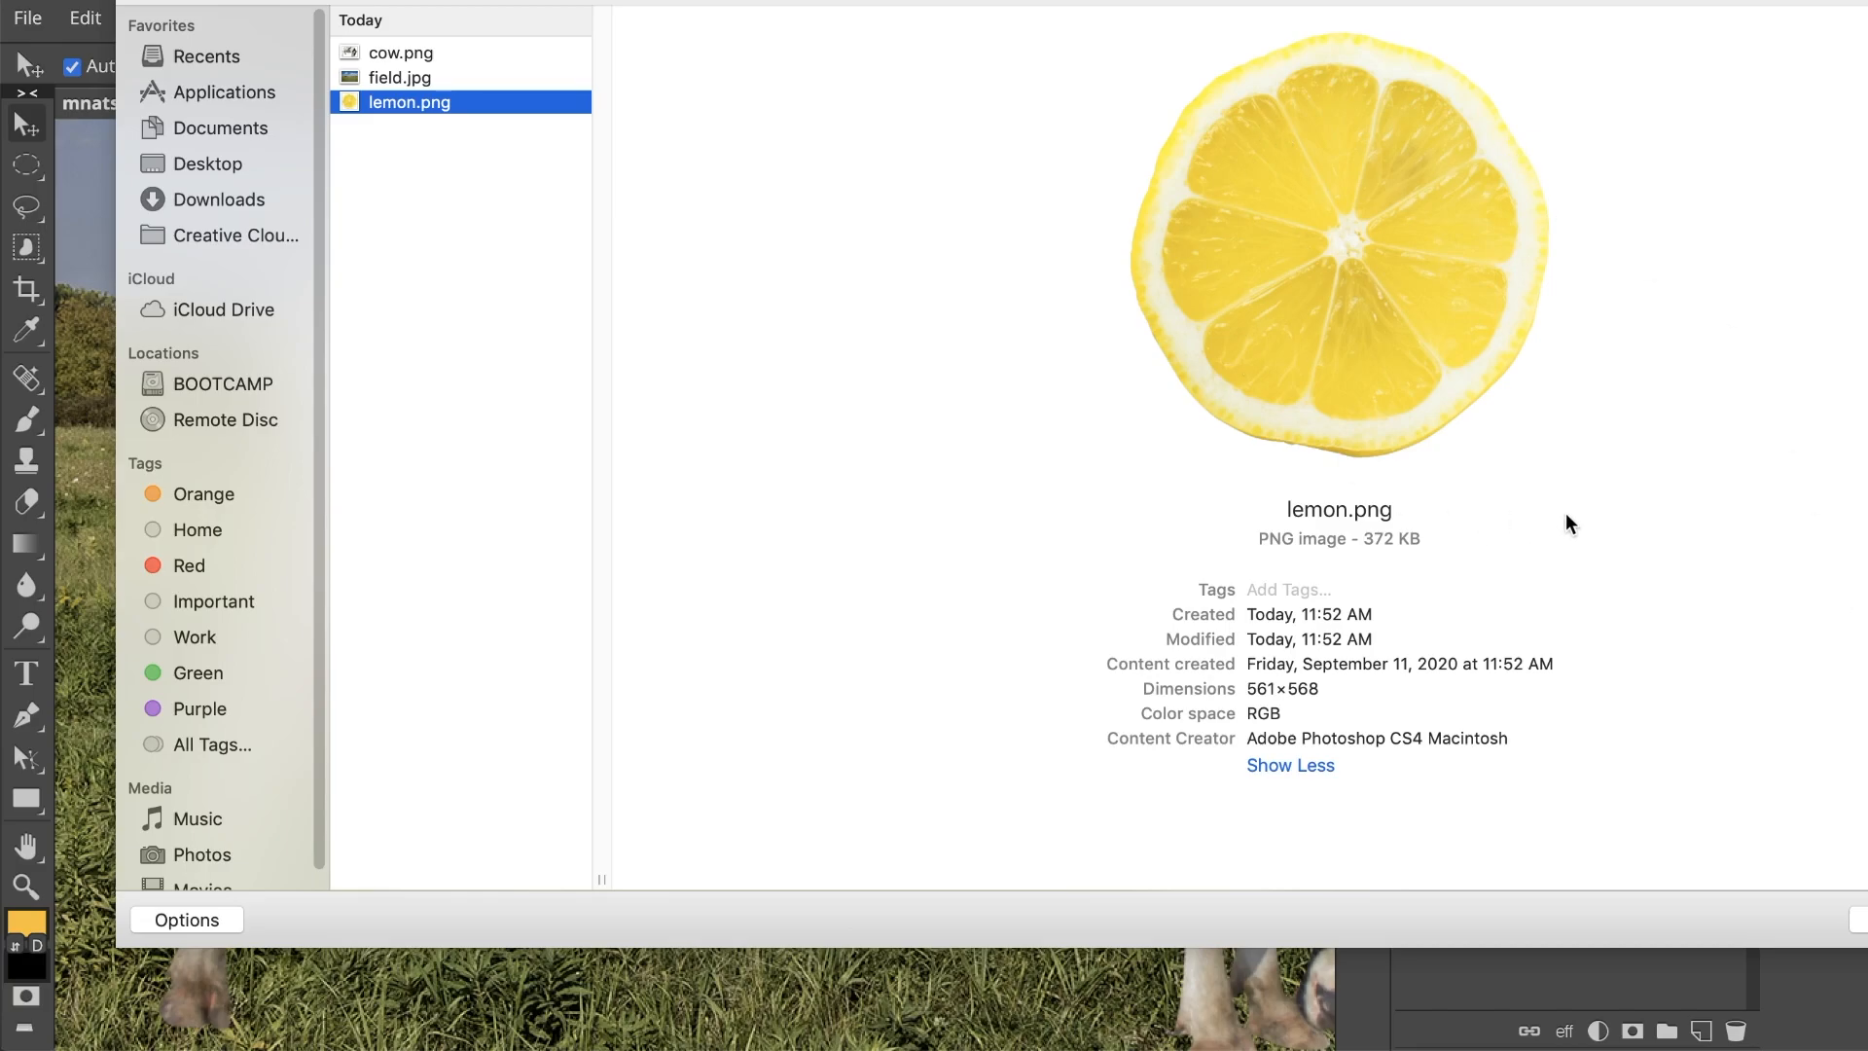
key(Return)
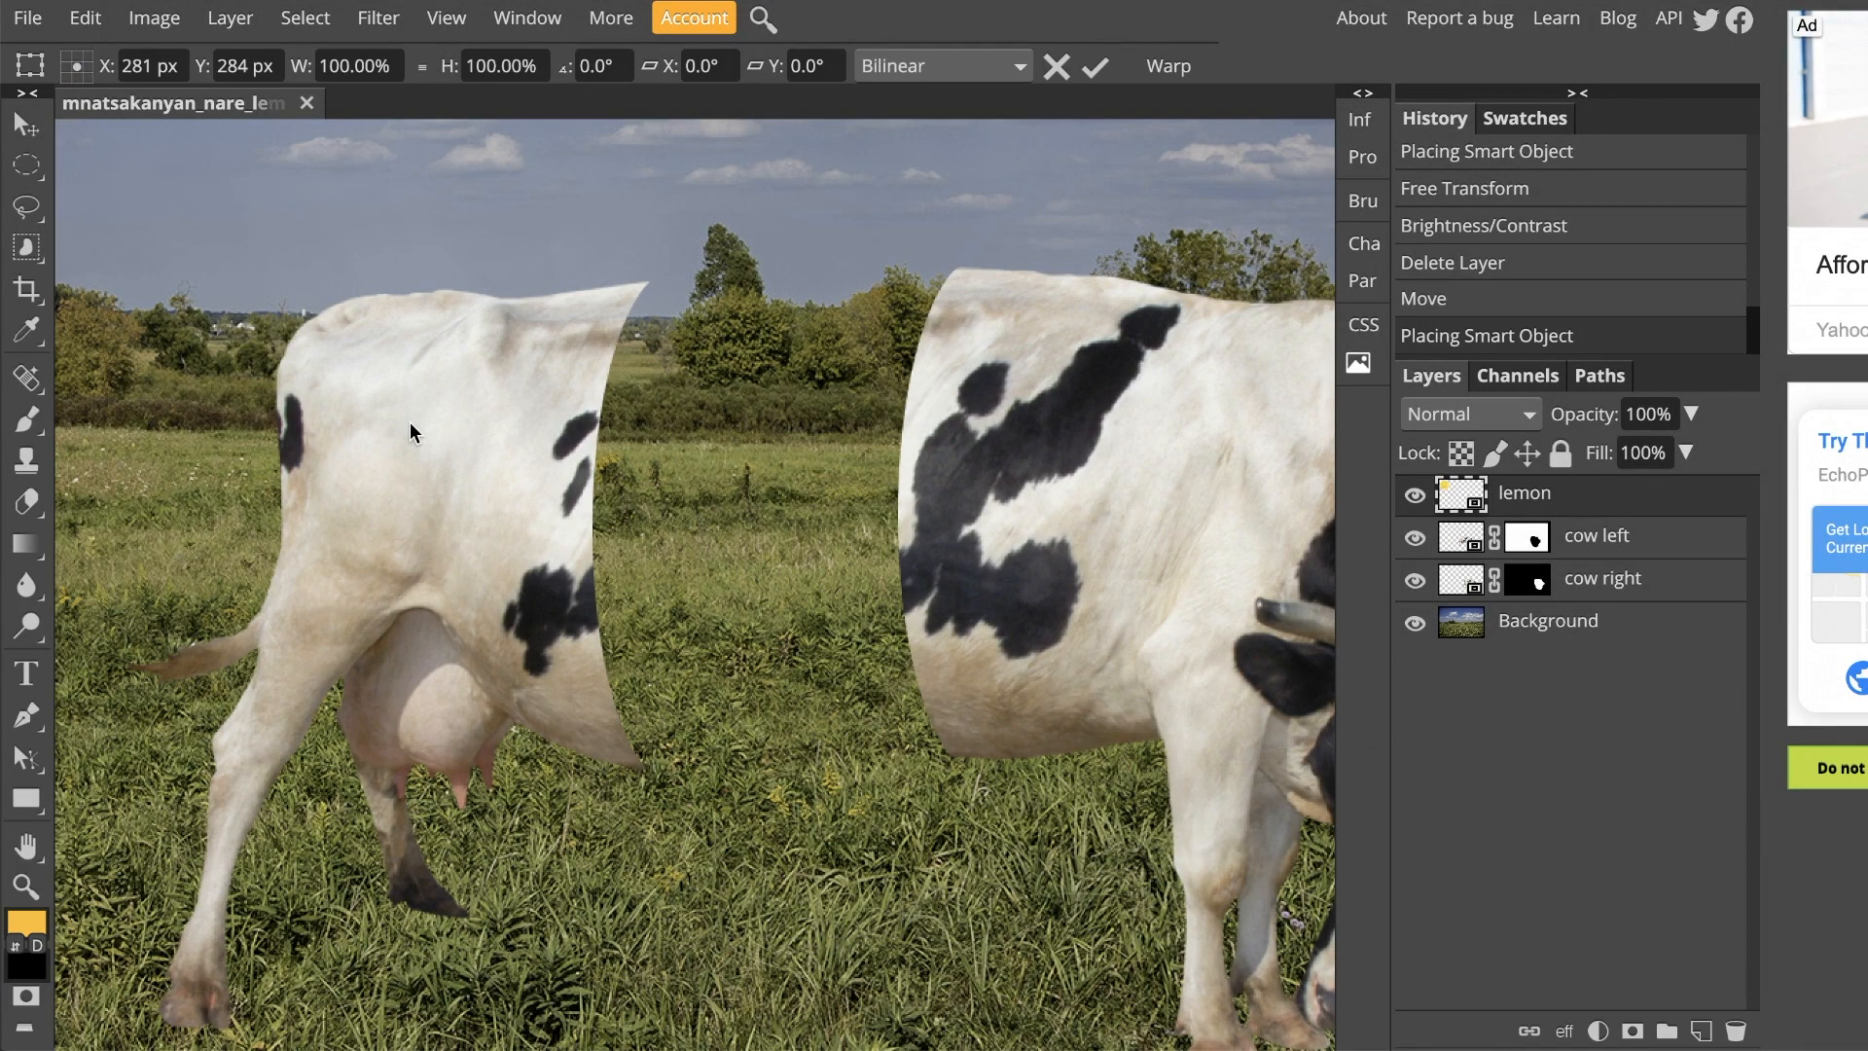
Step: Move the lemon slice from the sky down over the gap between the two cow halves
key(ctrl+0)
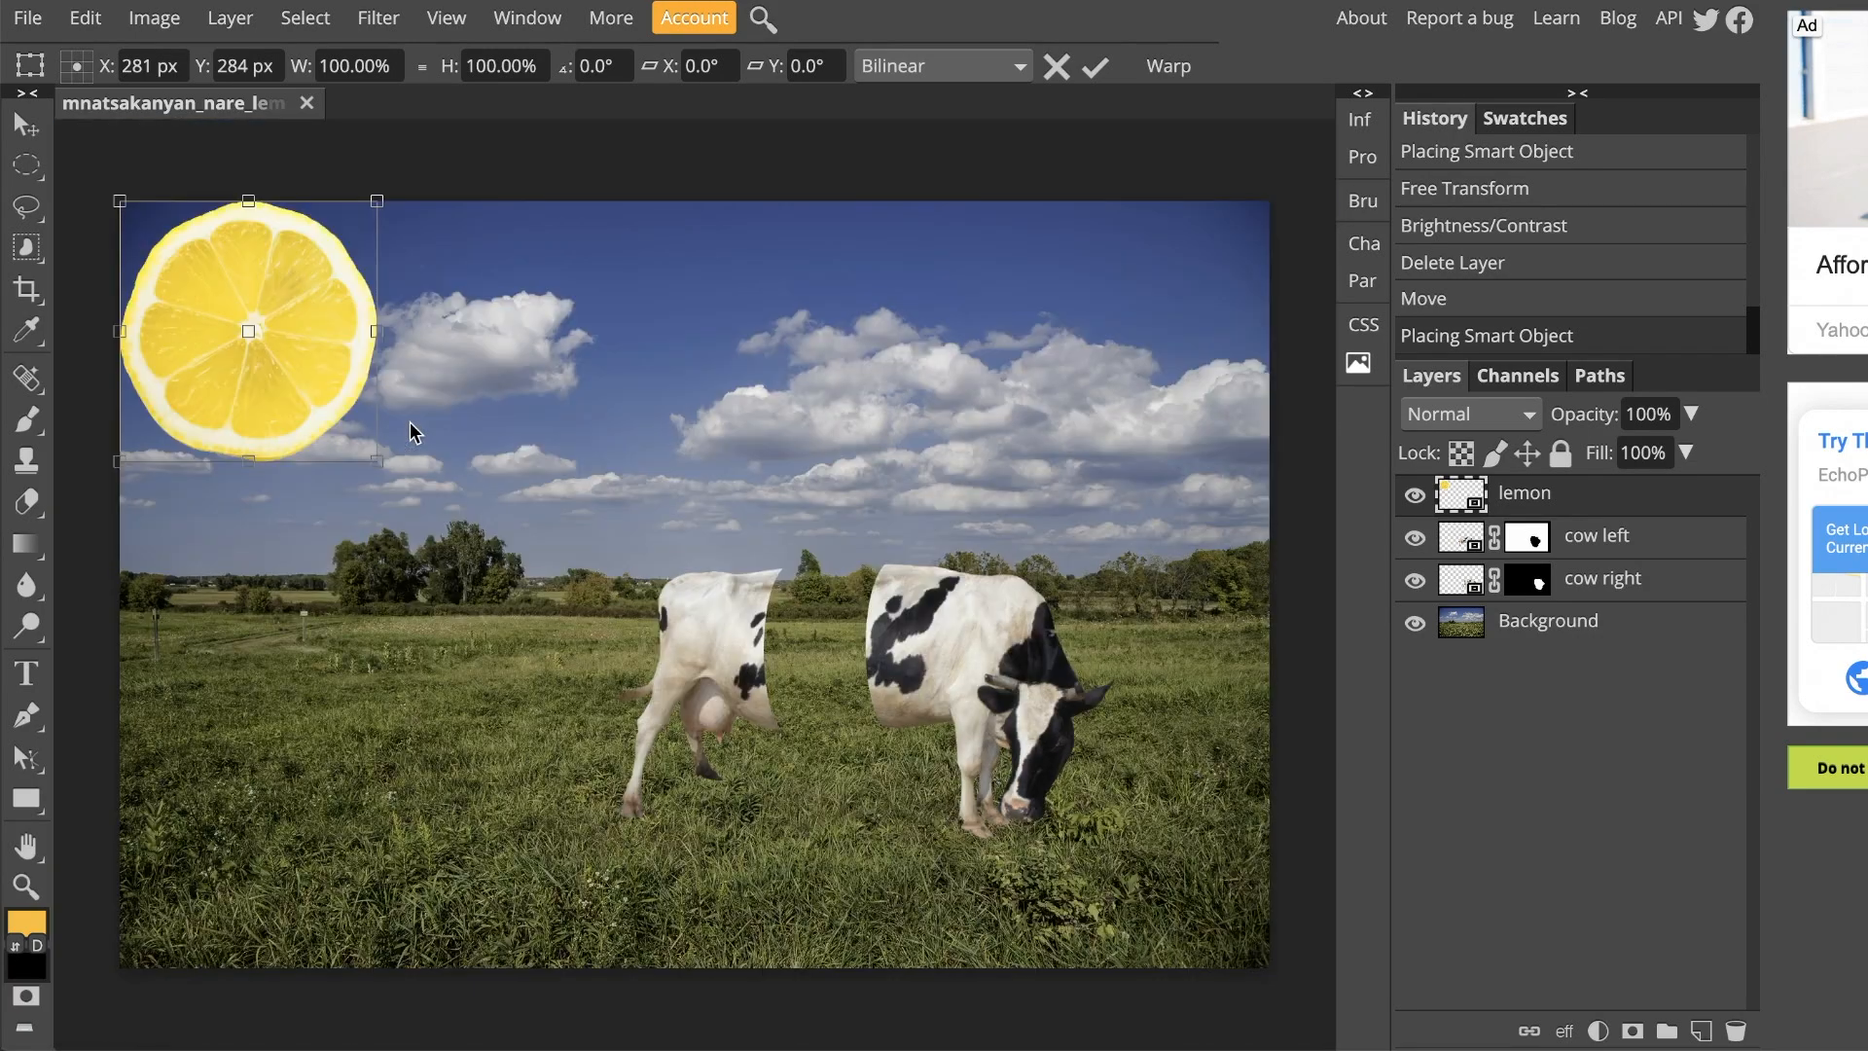
drag(315, 409, 477, 591)
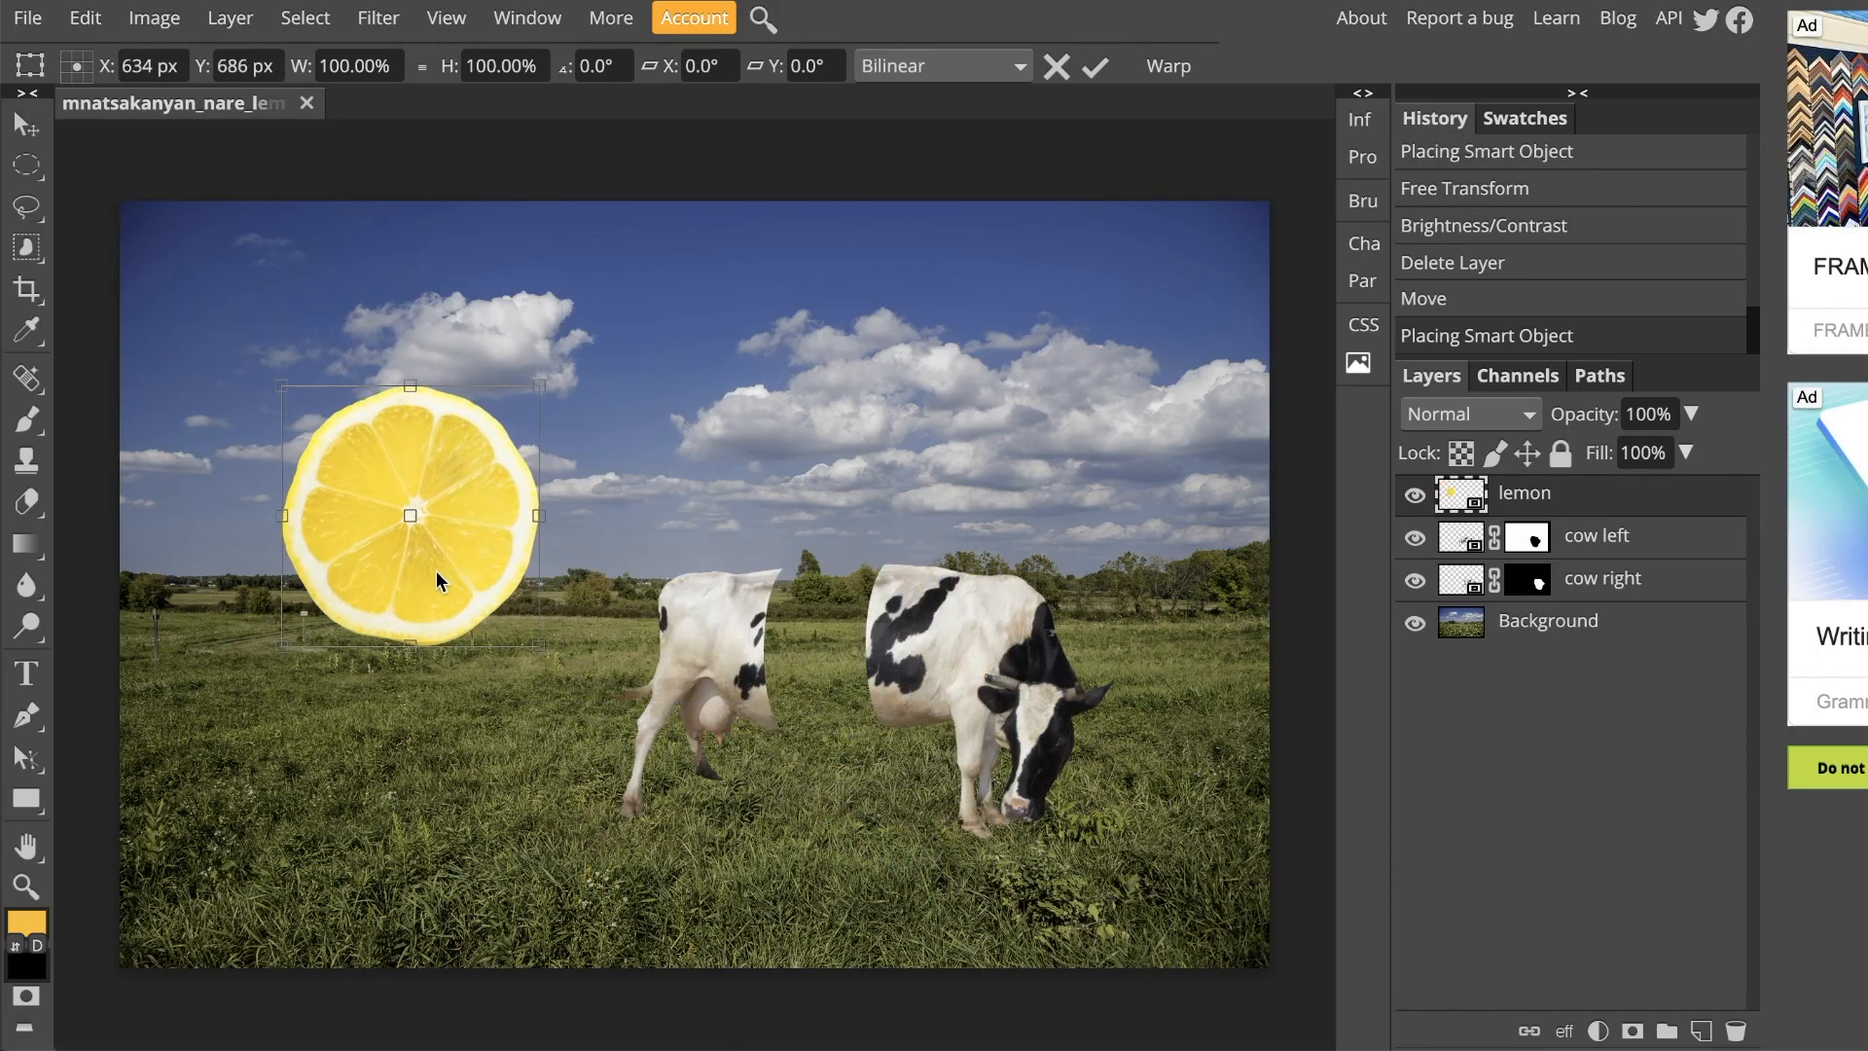
drag(423, 575, 830, 693)
key(ctrl+plus)
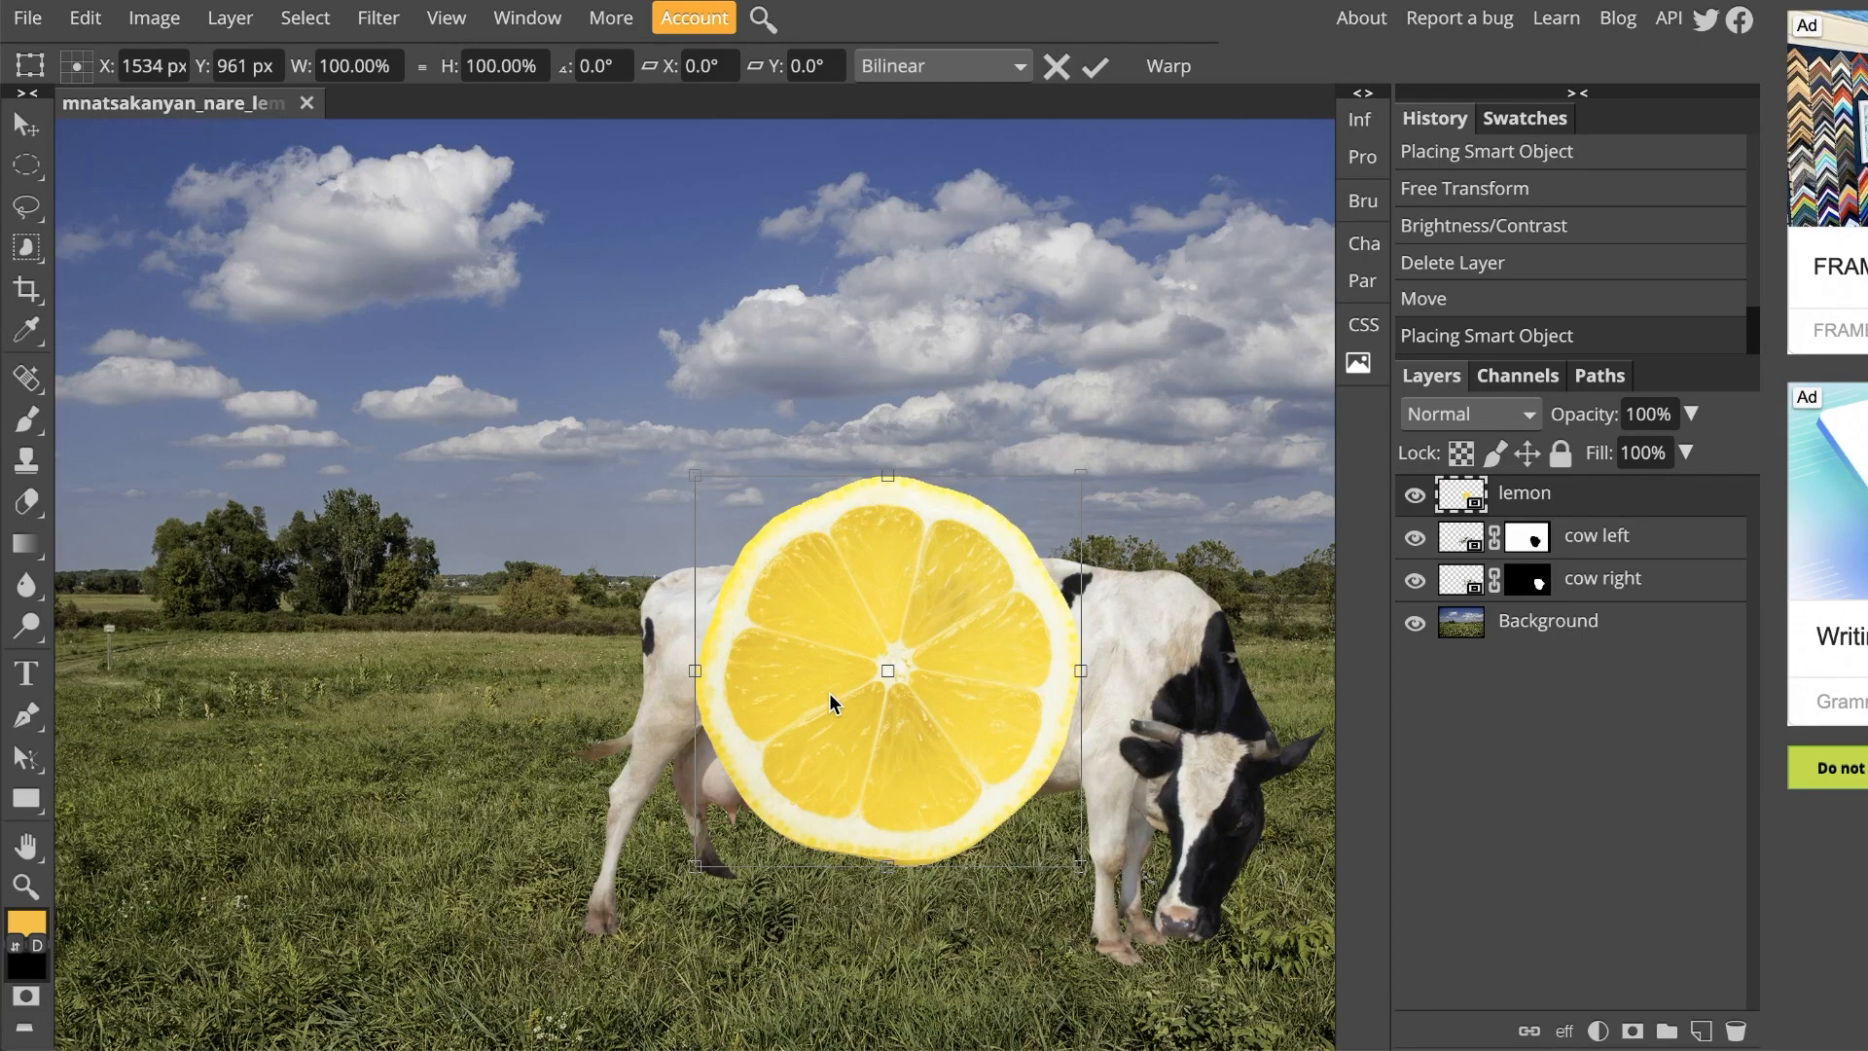
drag(829, 692, 428, 507)
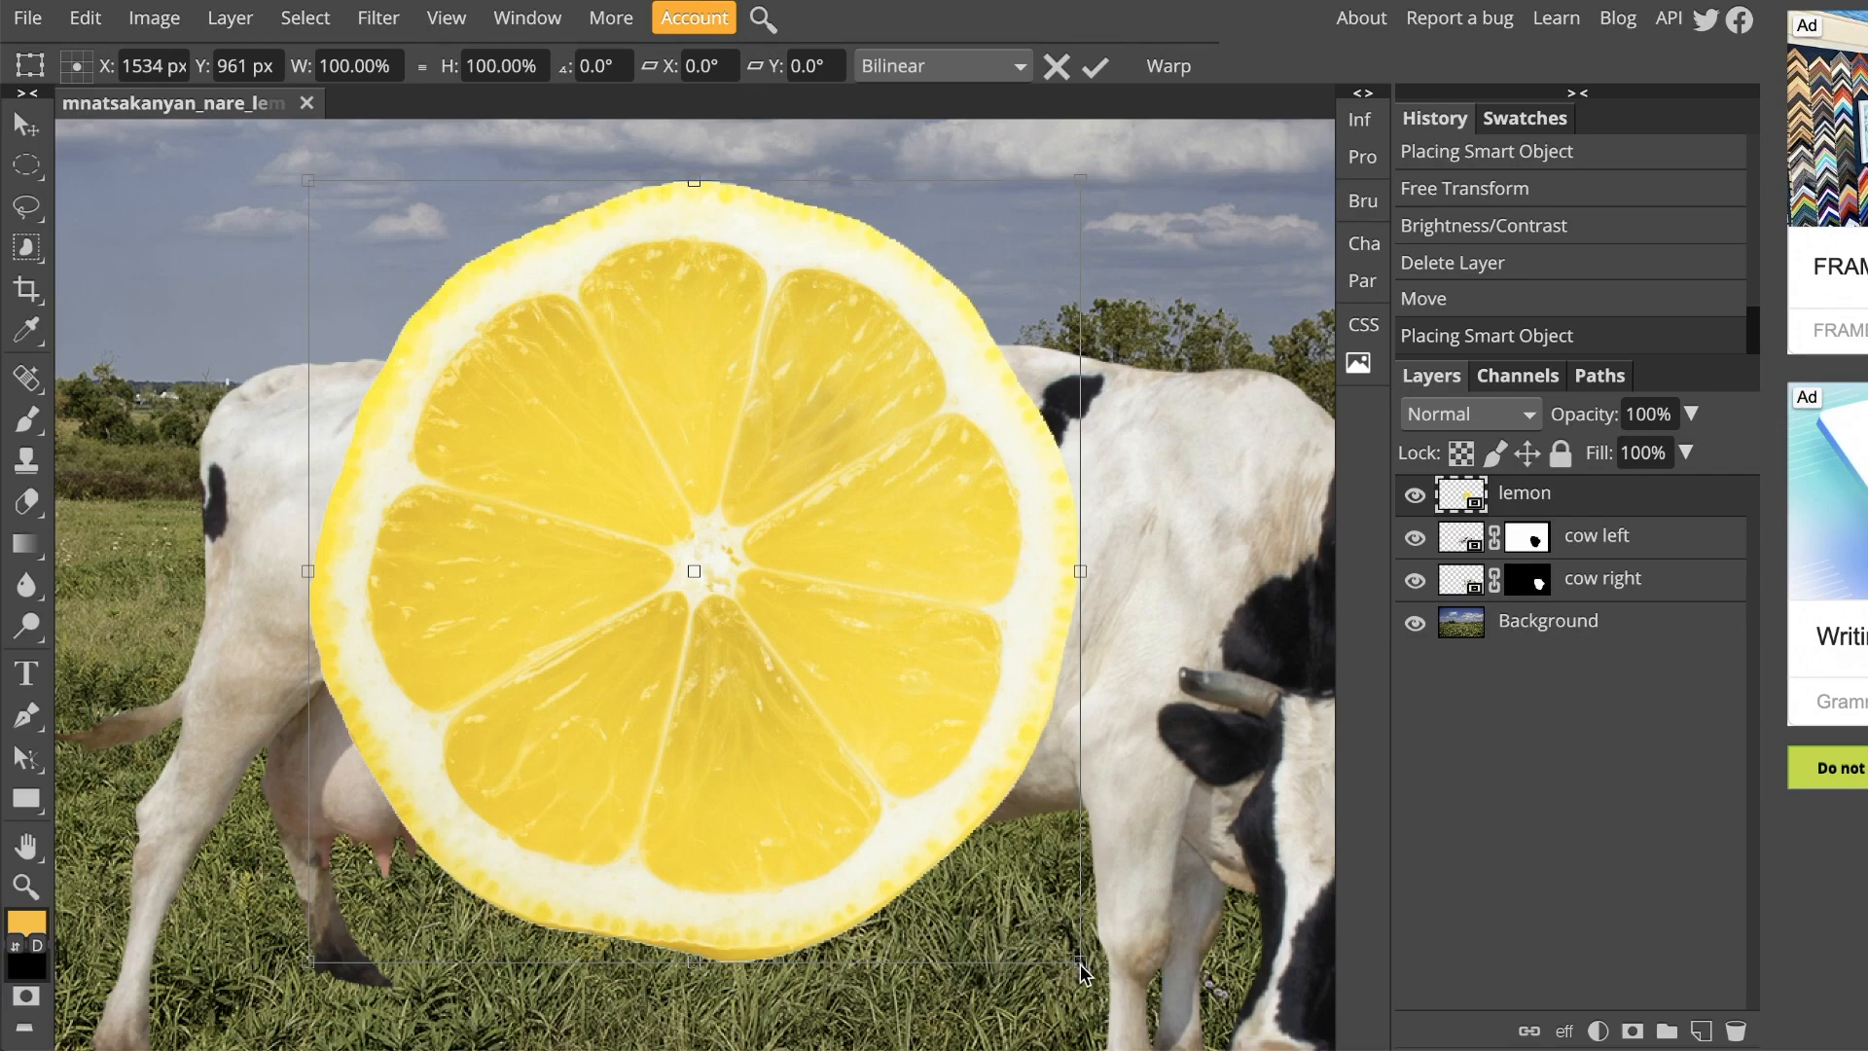
Step: Squeeze the lemon to about 21% width and 64% height, fitting it over the cut face of the cow's rear half
drag(1082, 970, 483, 683)
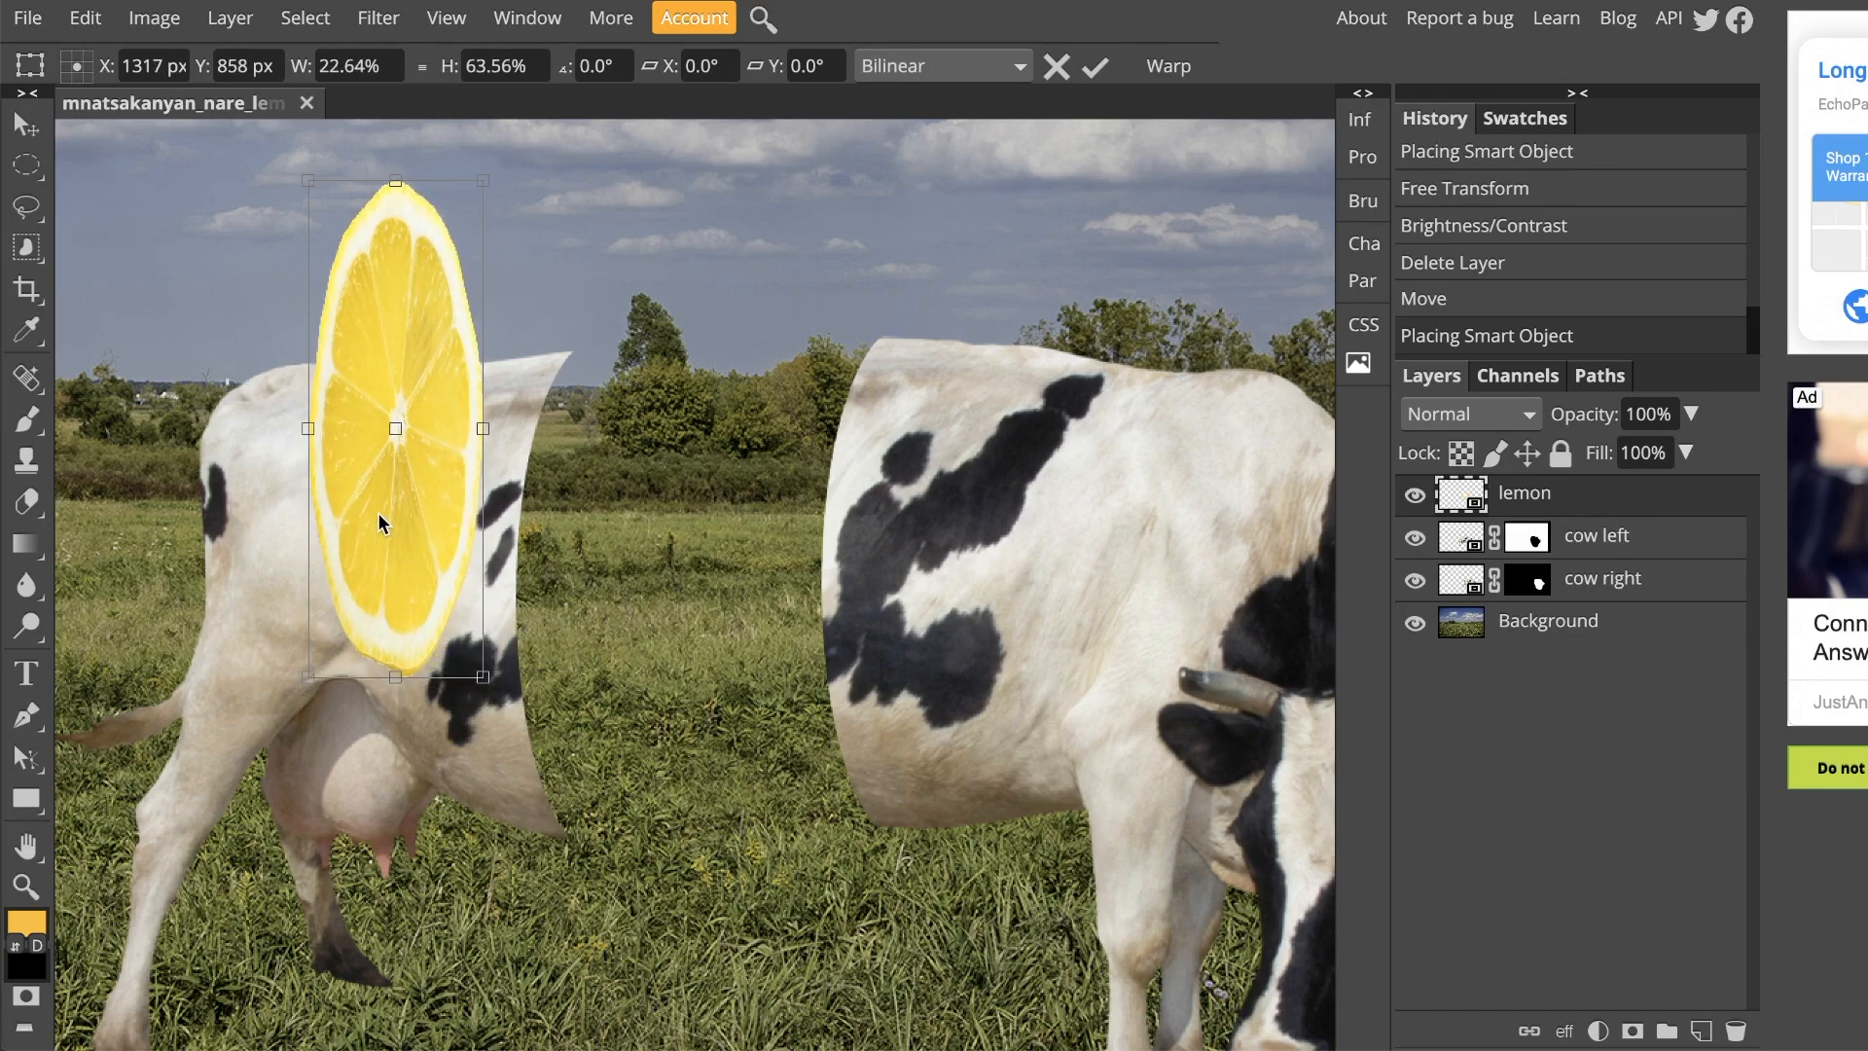
drag(372, 487, 558, 656)
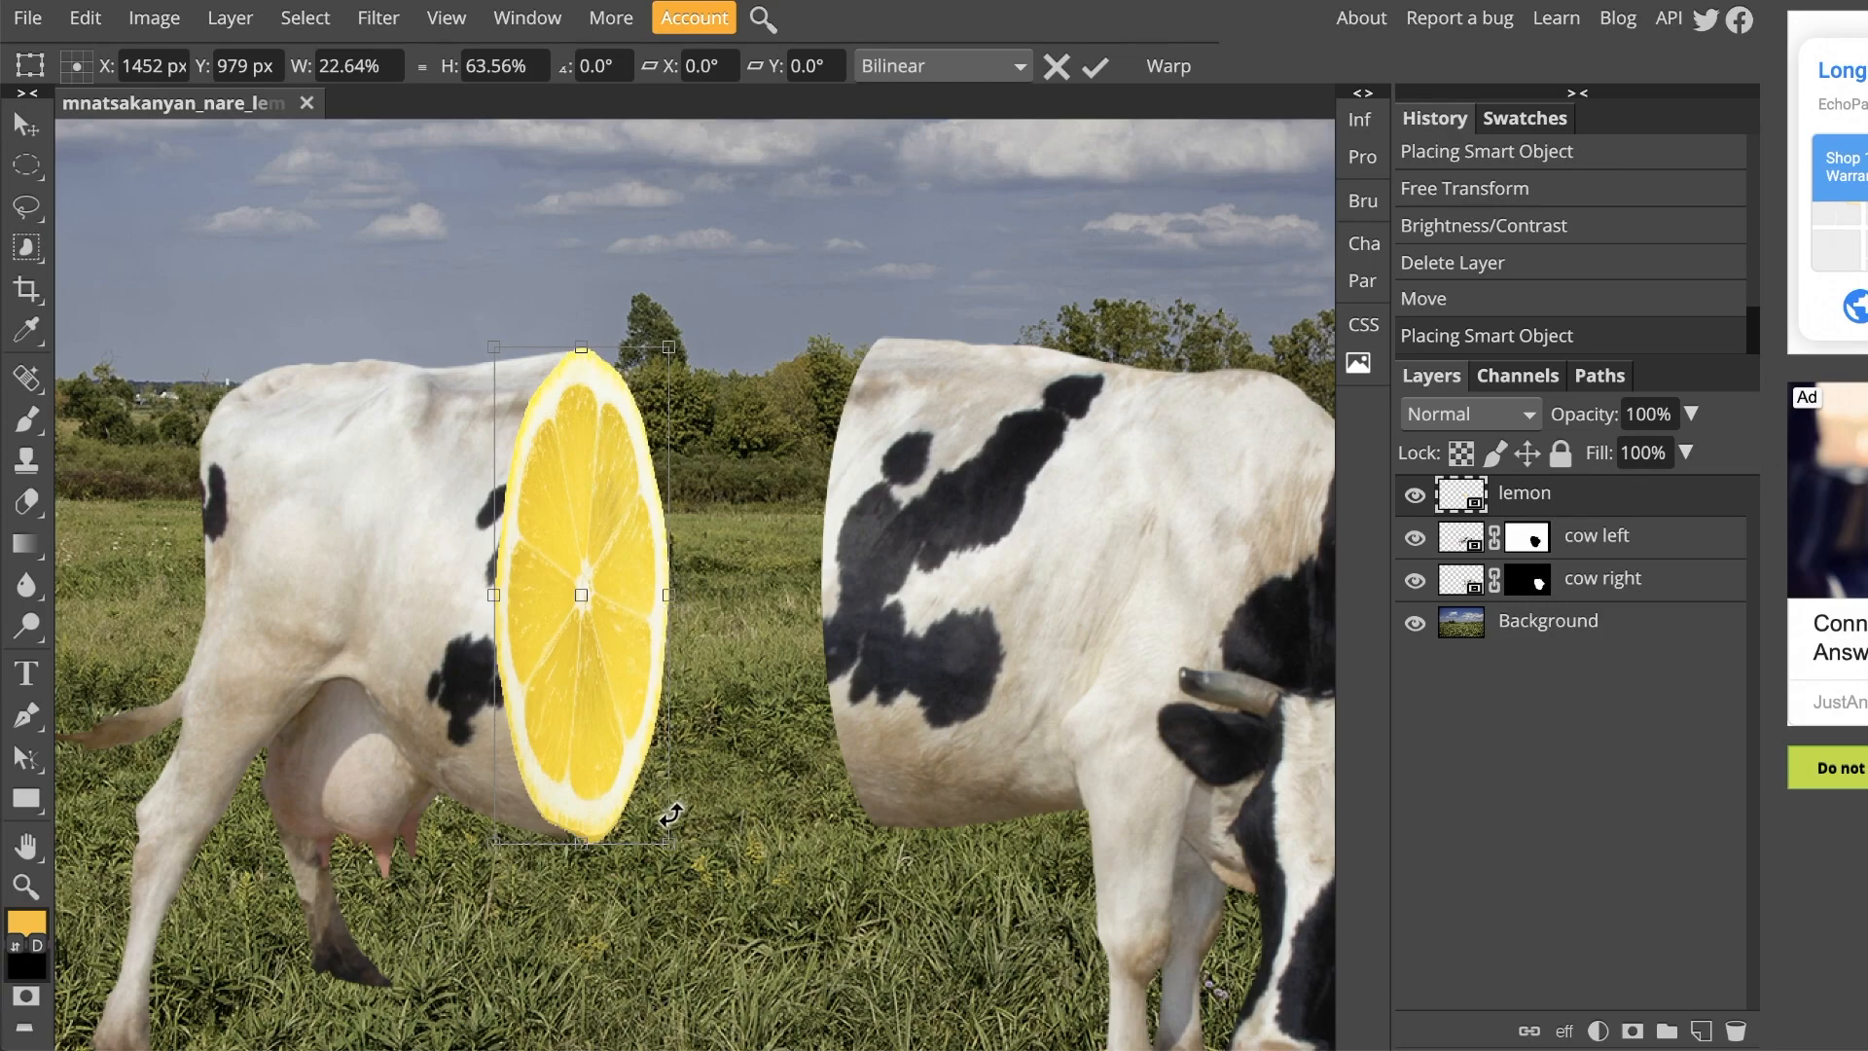
drag(673, 843, 655, 849)
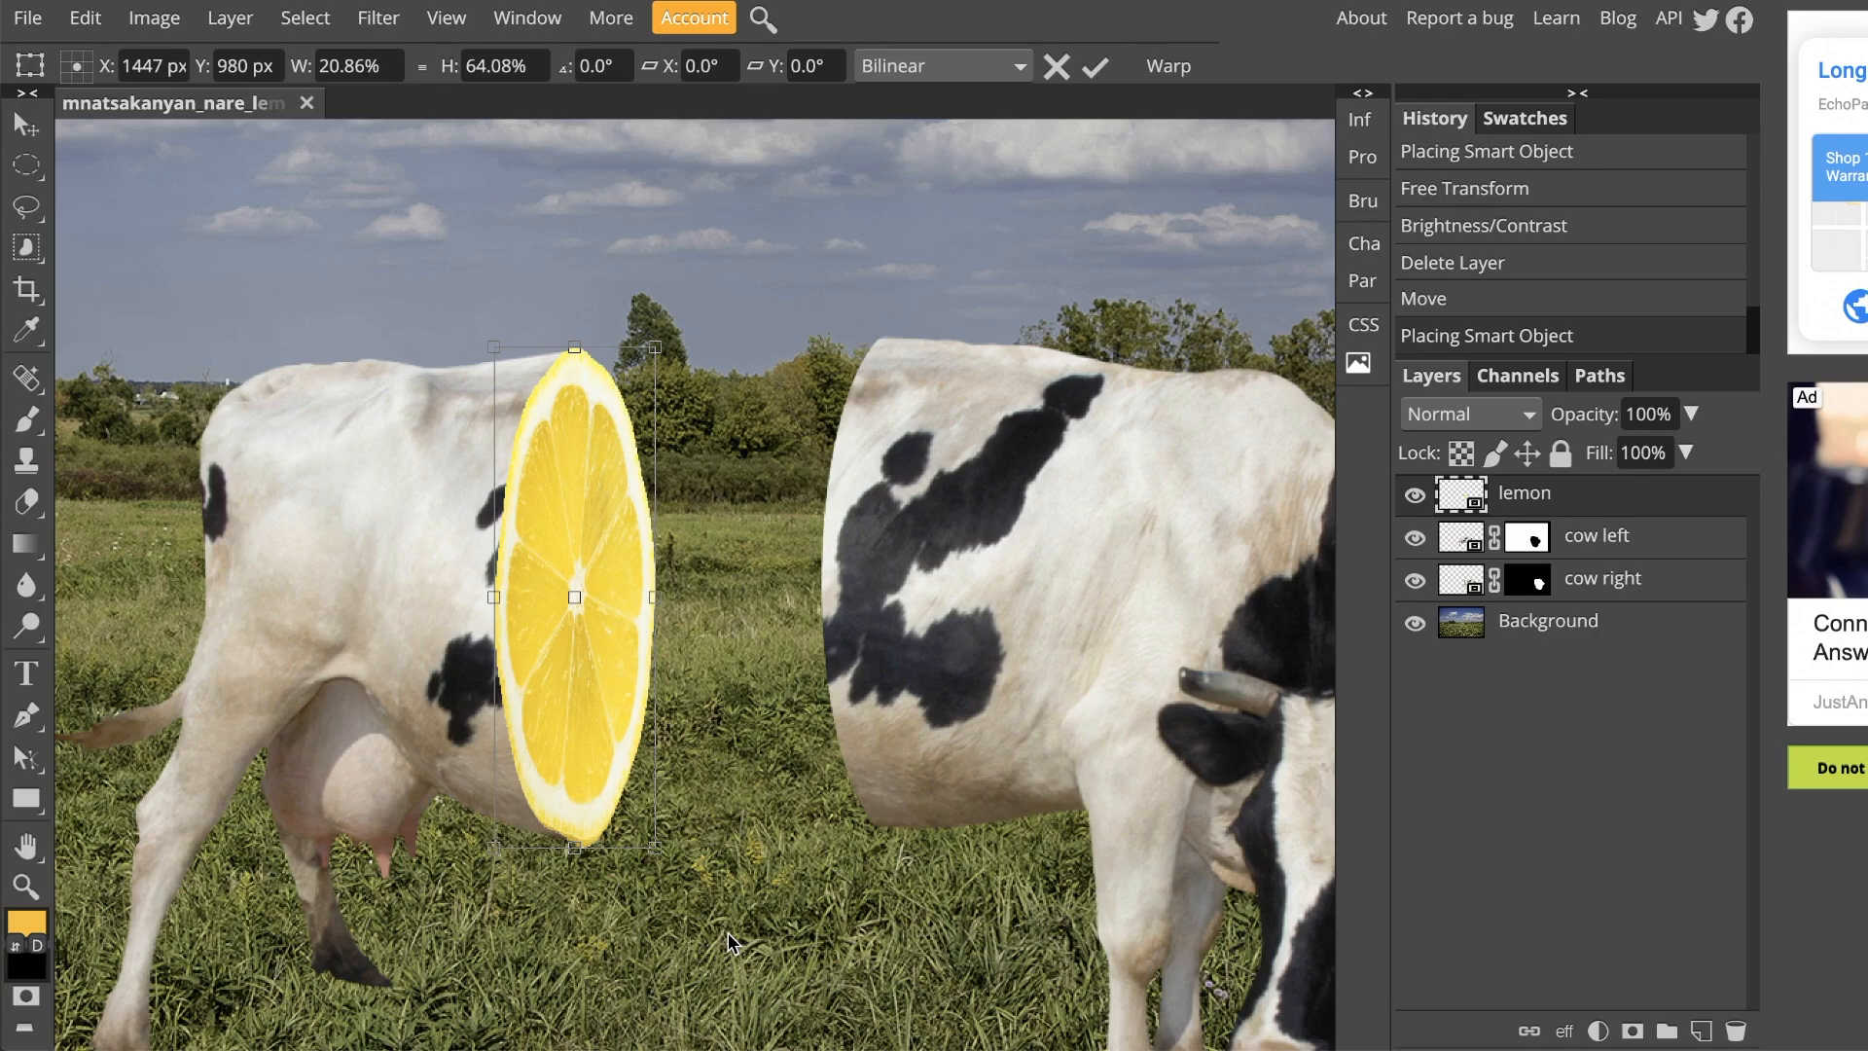
click(1095, 68)
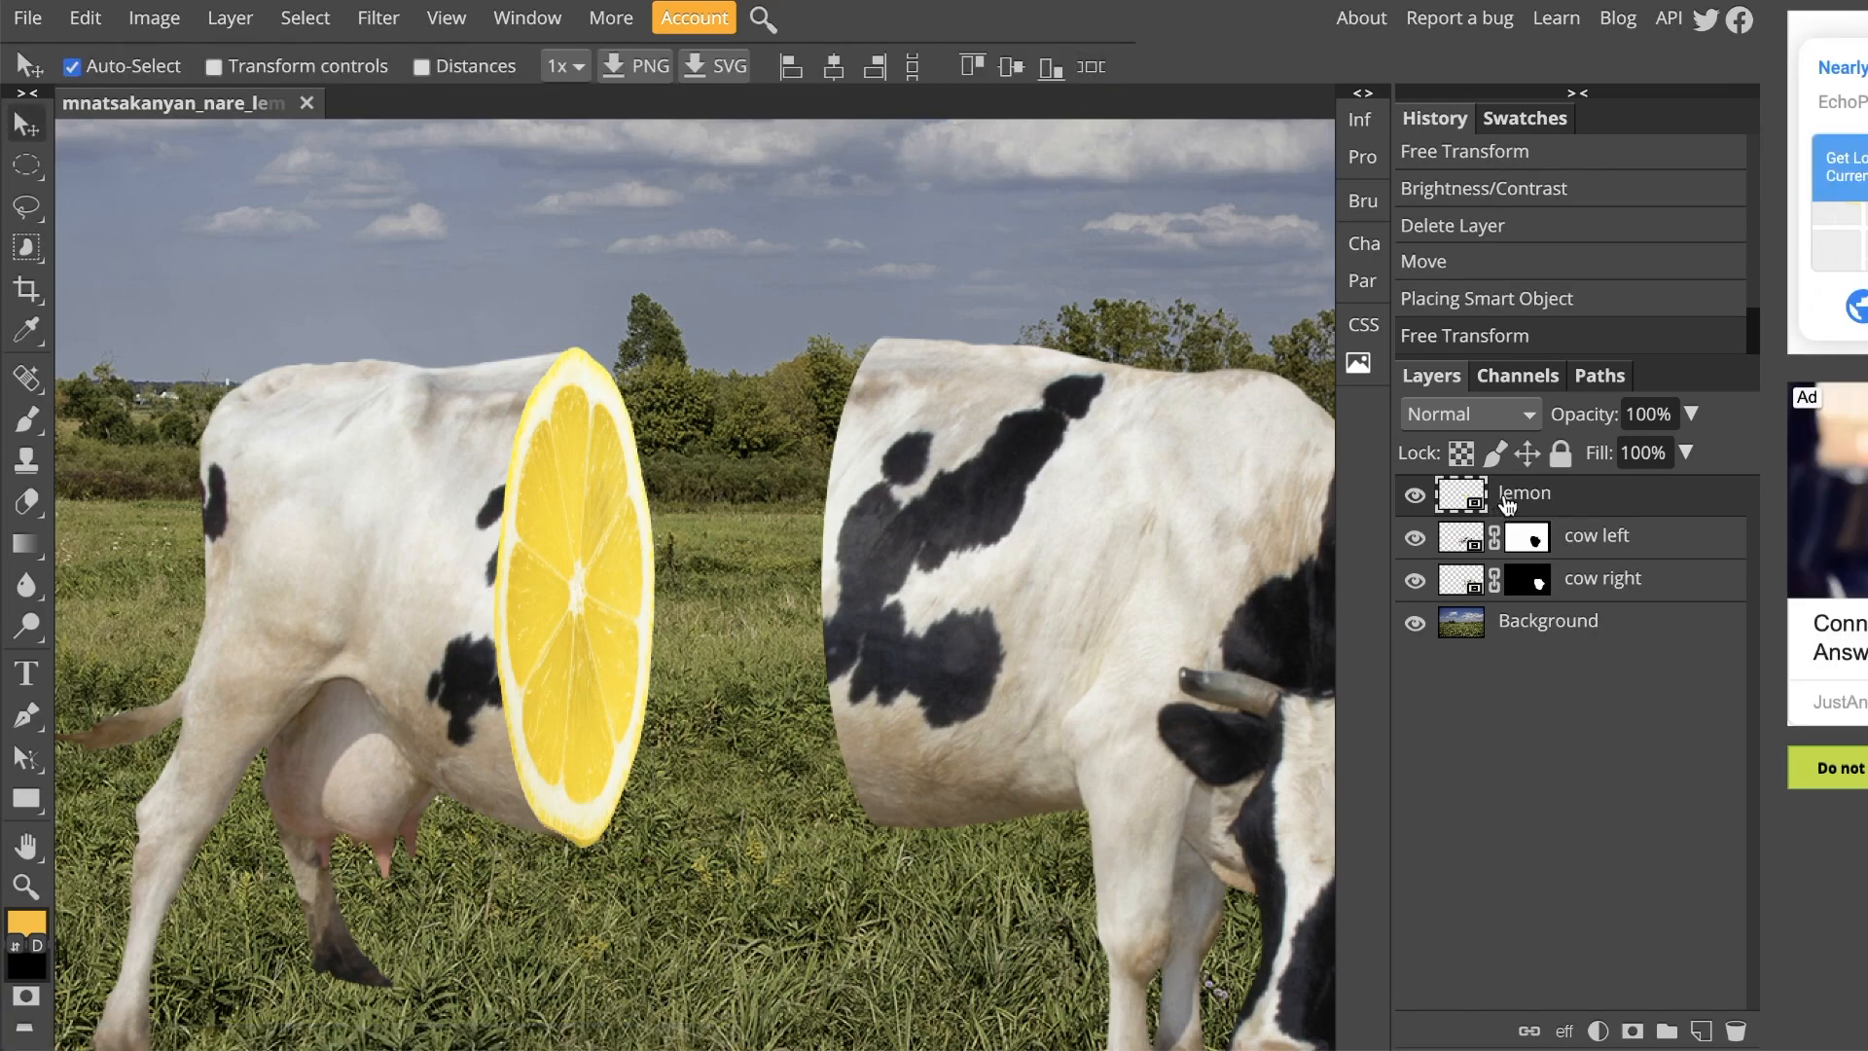
Step: Try the lemon layer beneath the cow left layer and return it to the top of the stack
drag(1526, 498, 1518, 556)
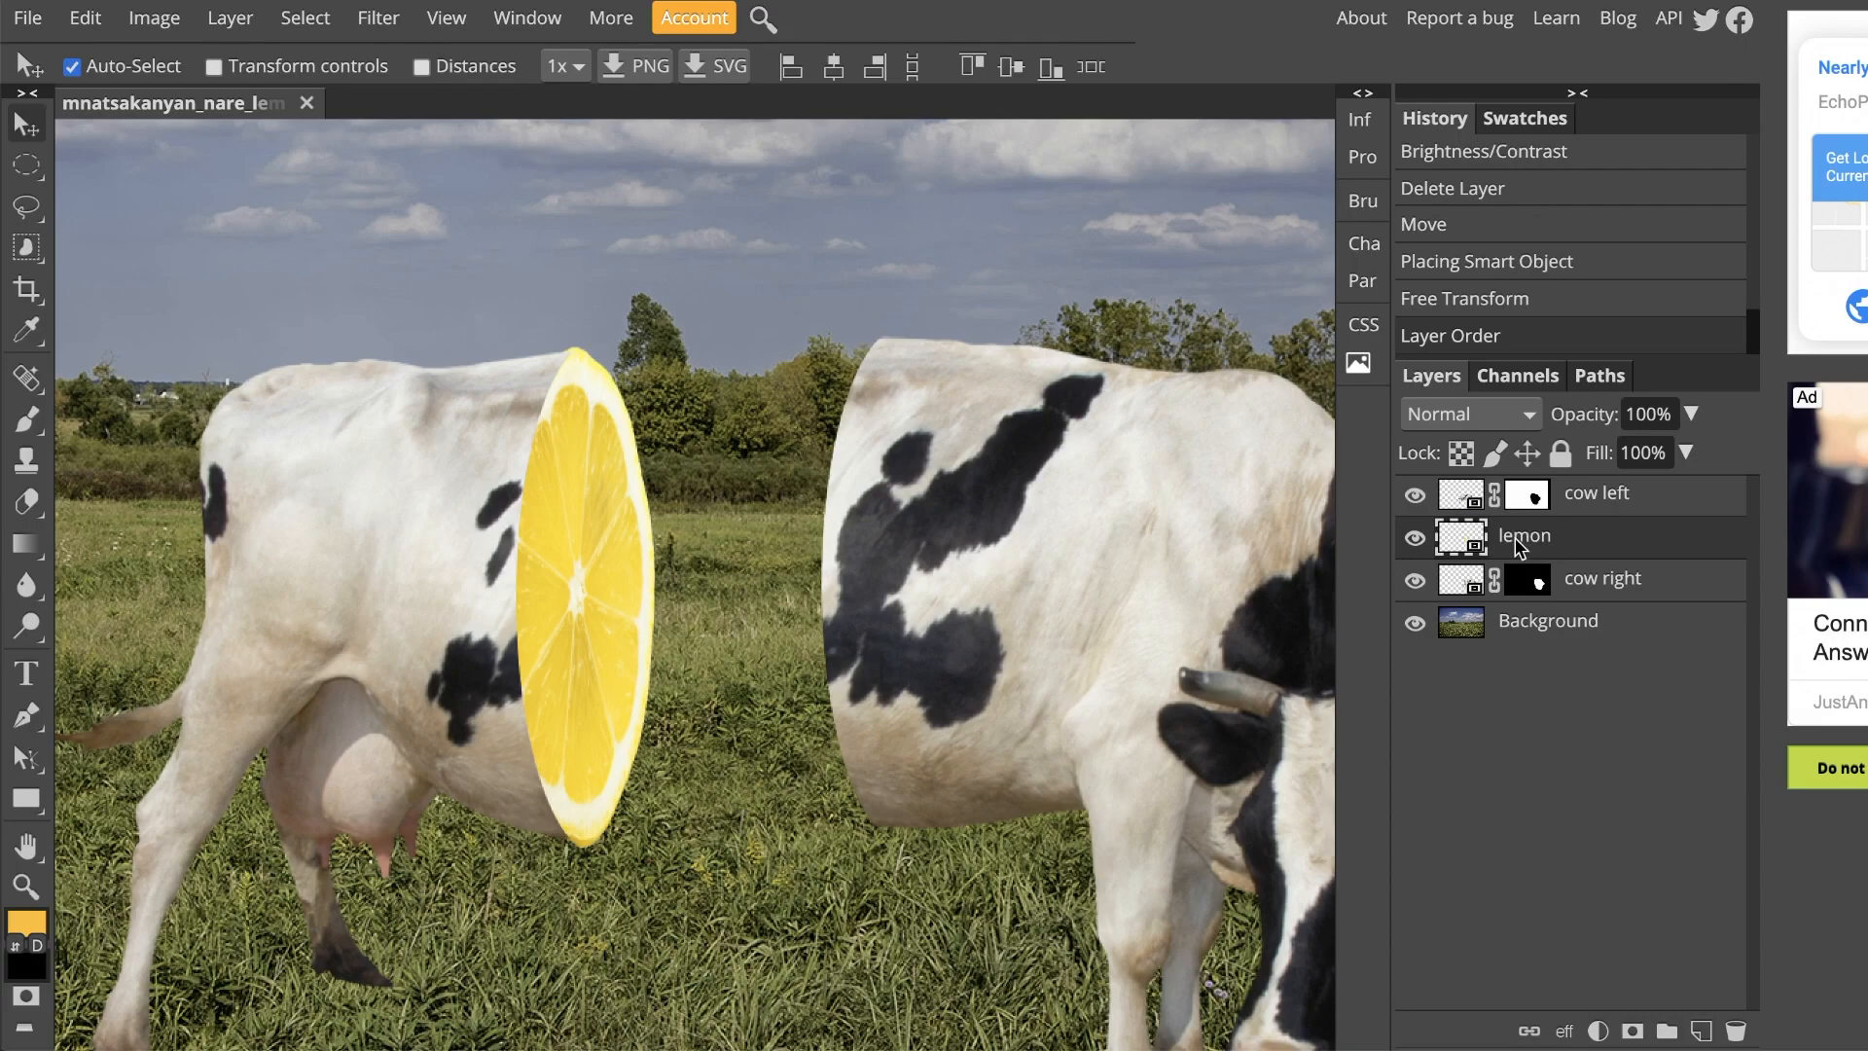
drag(1538, 540, 1492, 477)
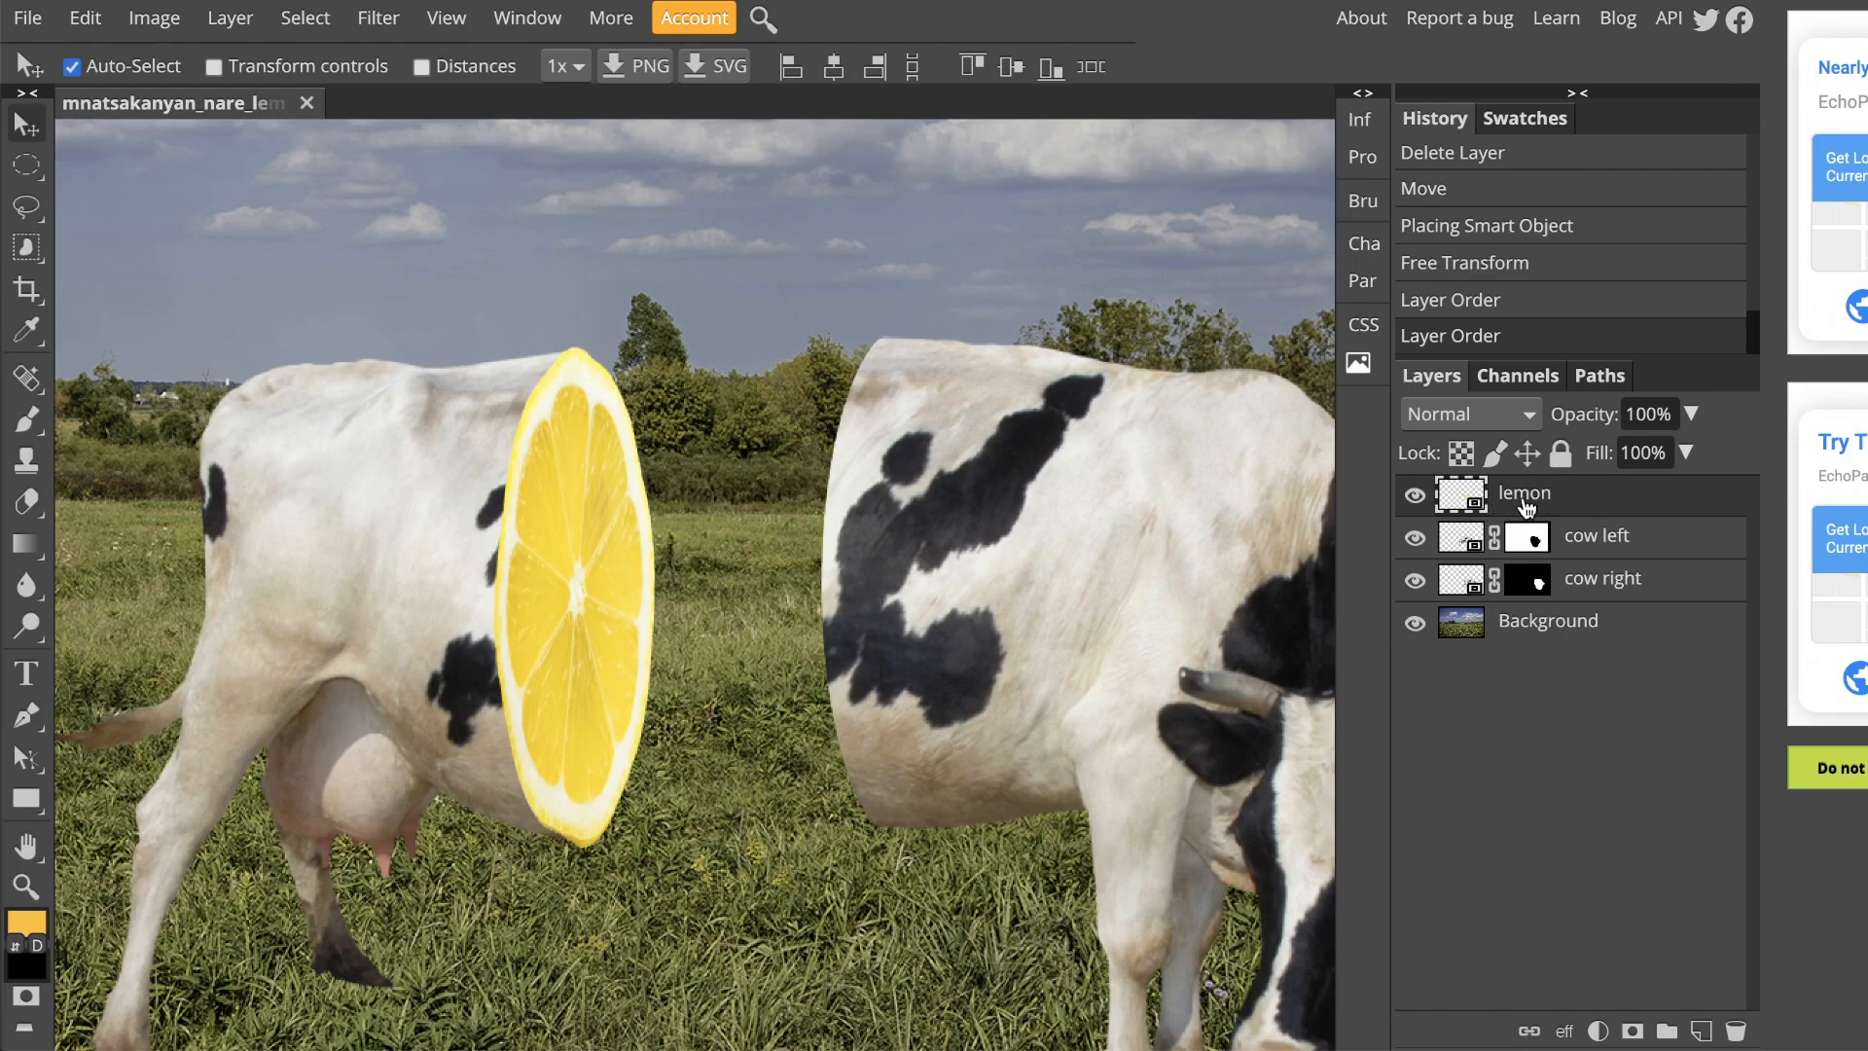
Step: Darken the lemon layer with a Brightness/Contrast adjustment, setting brightness to about -45
click(155, 19)
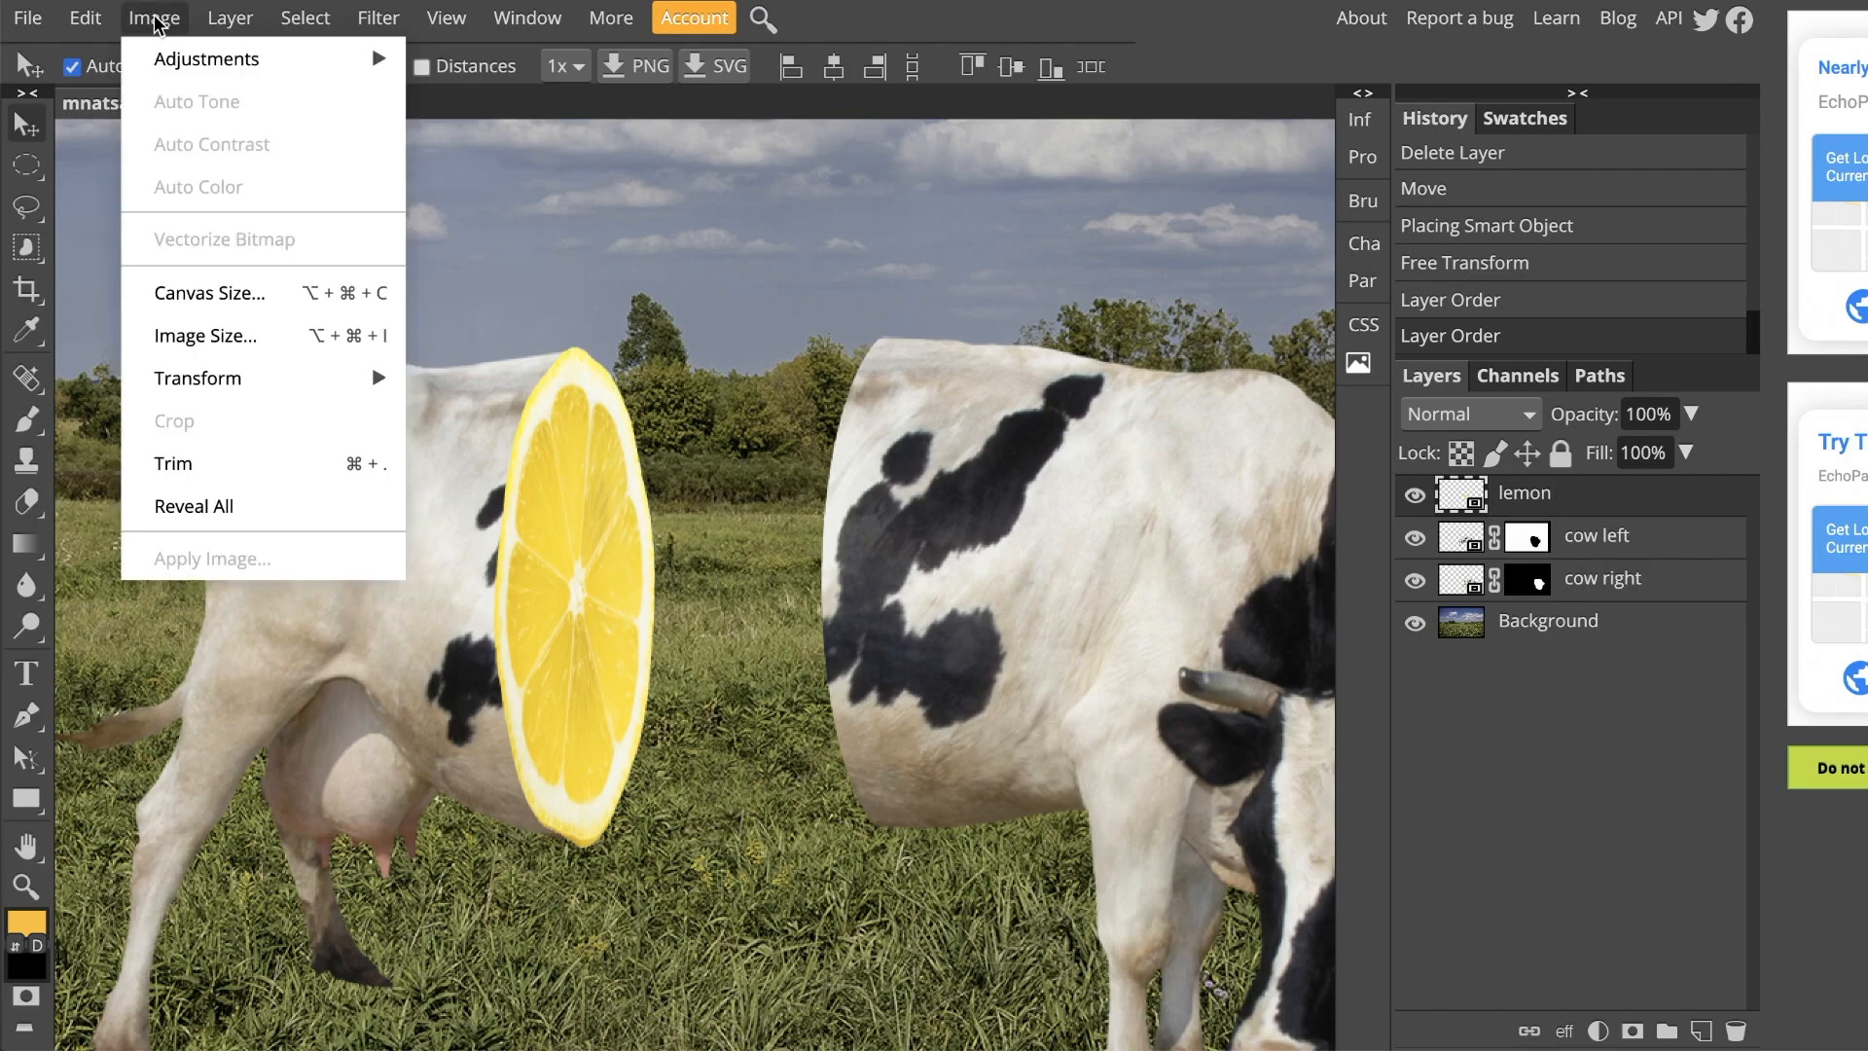
mouse_move(181, 60)
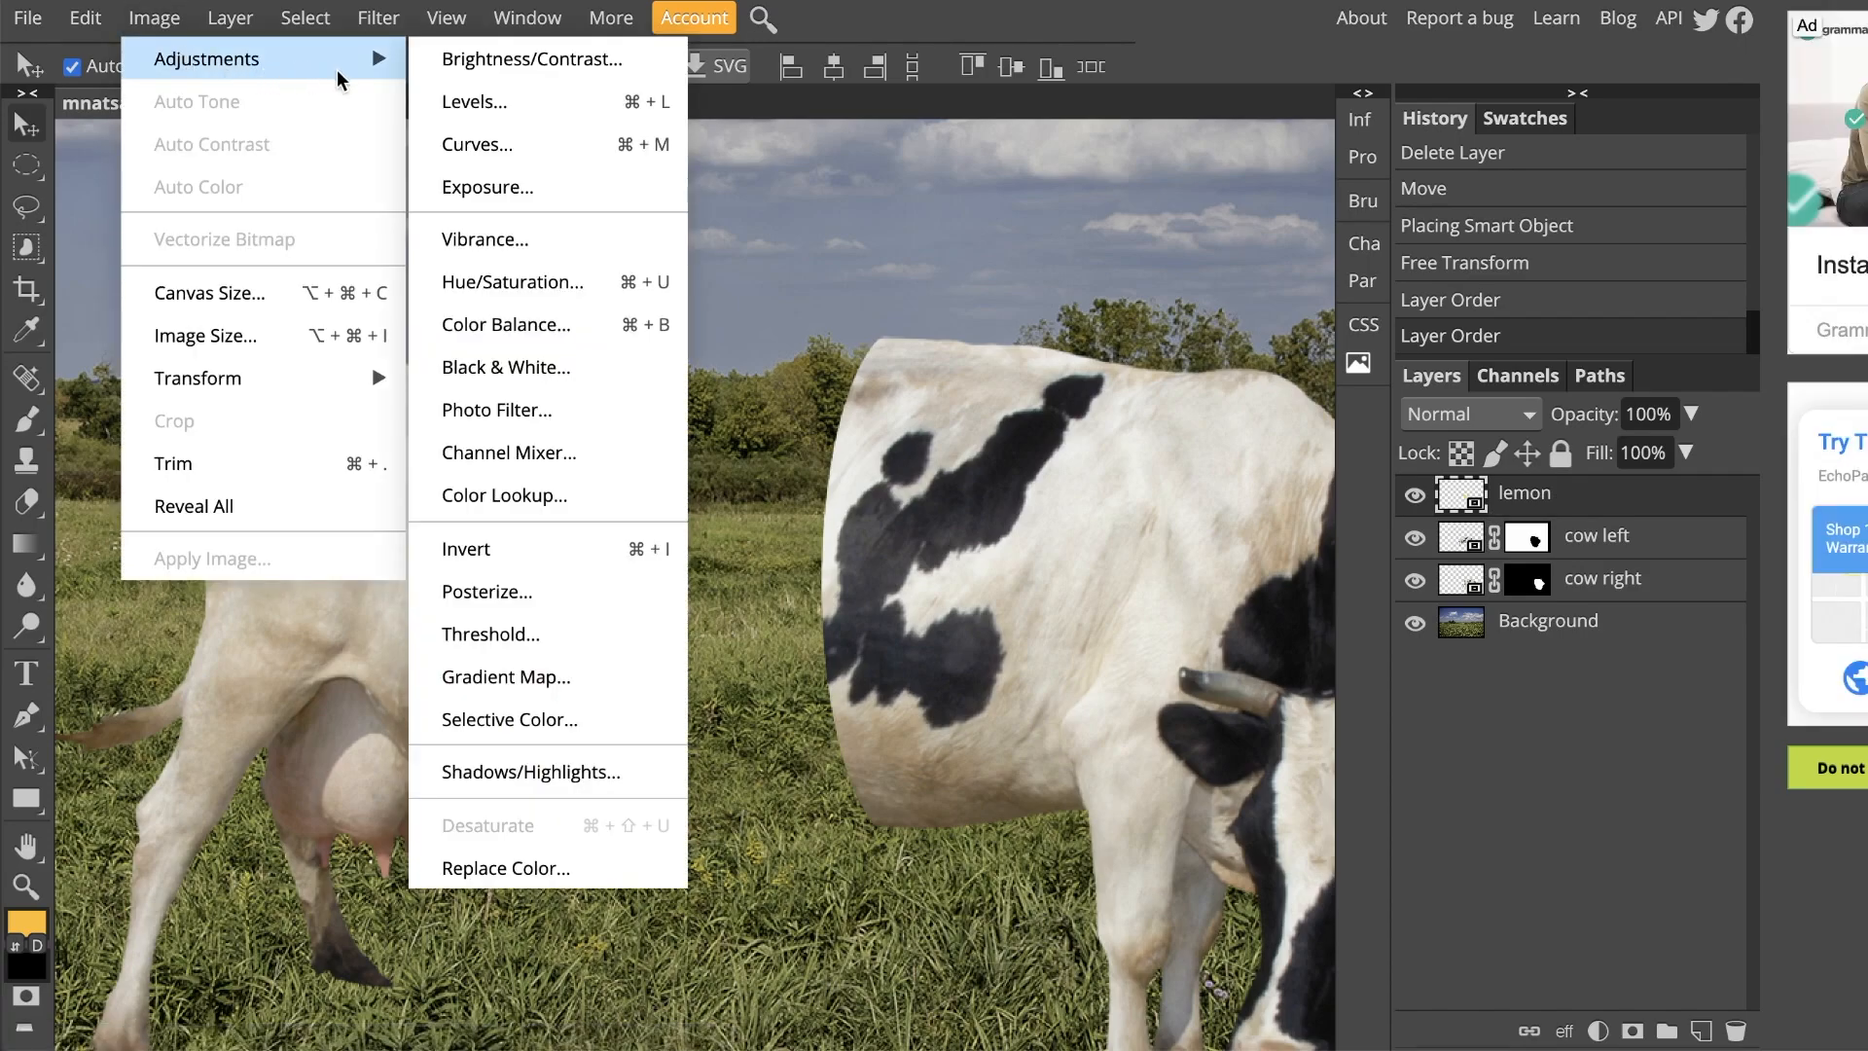
click(458, 61)
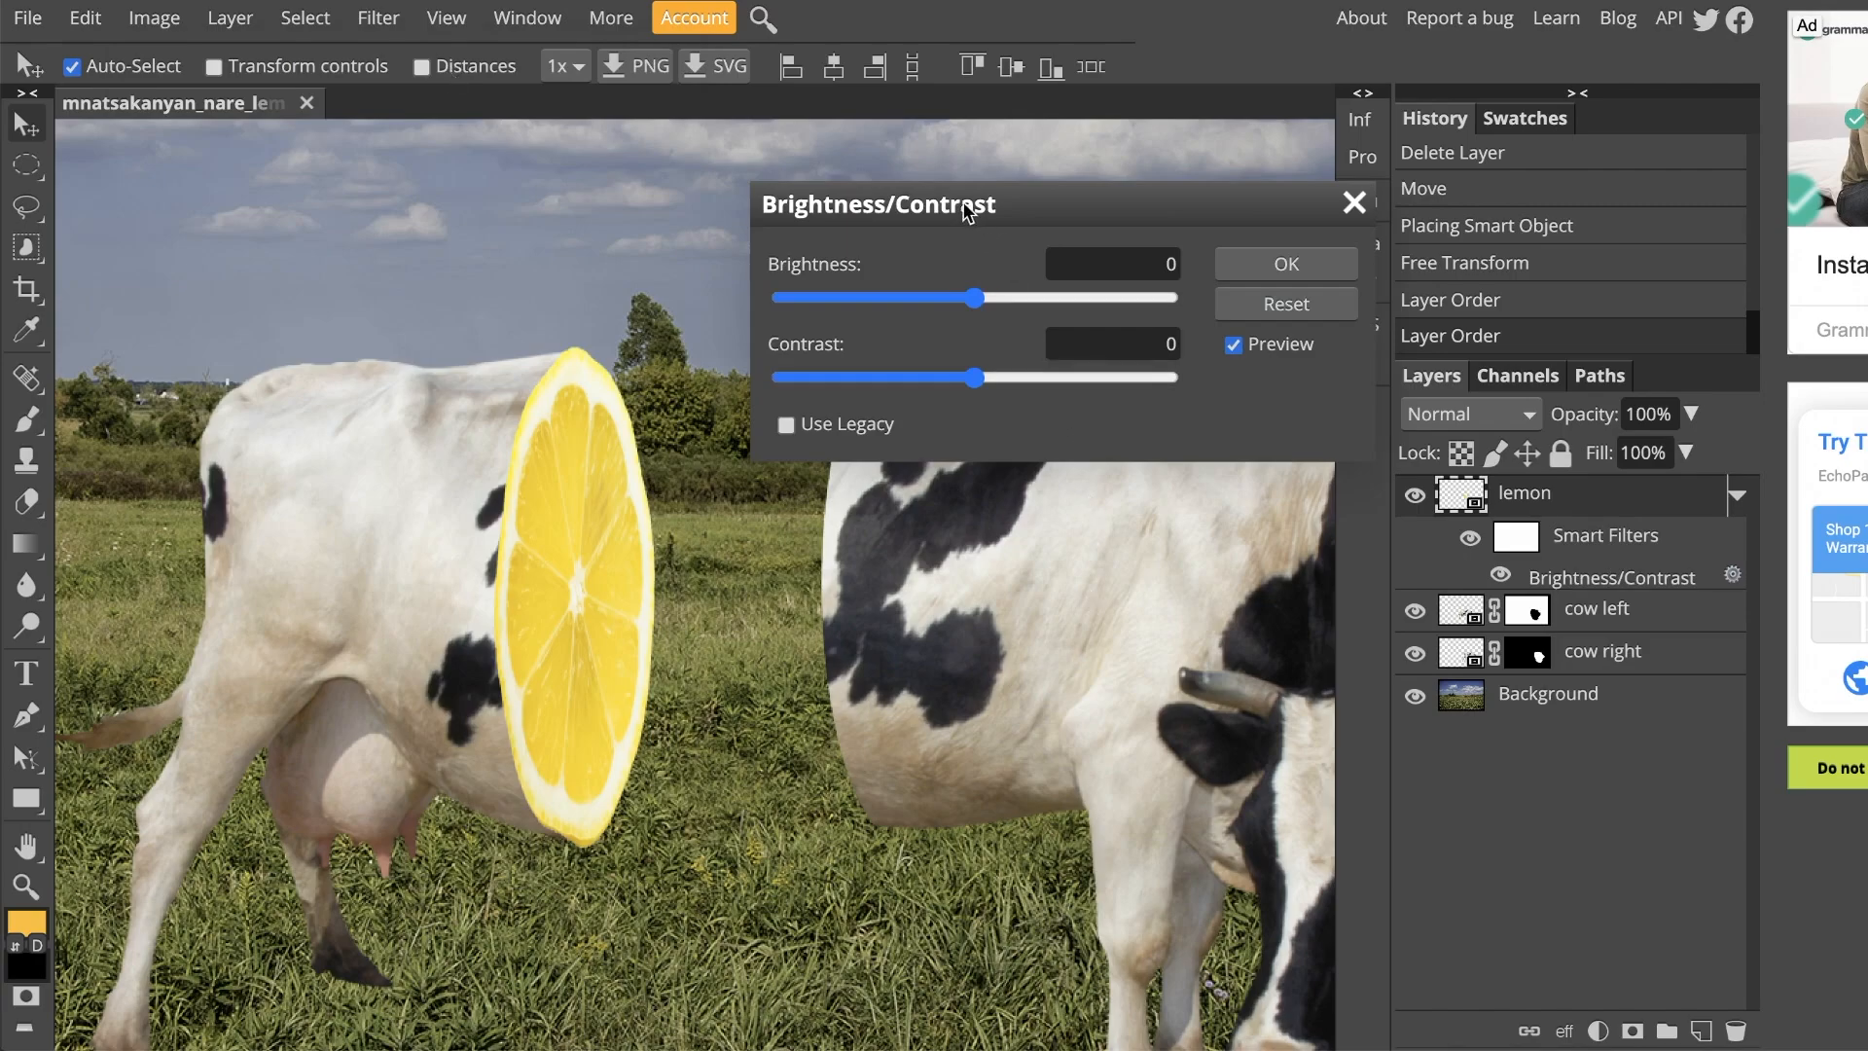
drag(965, 209, 905, 199)
drag(915, 290, 860, 290)
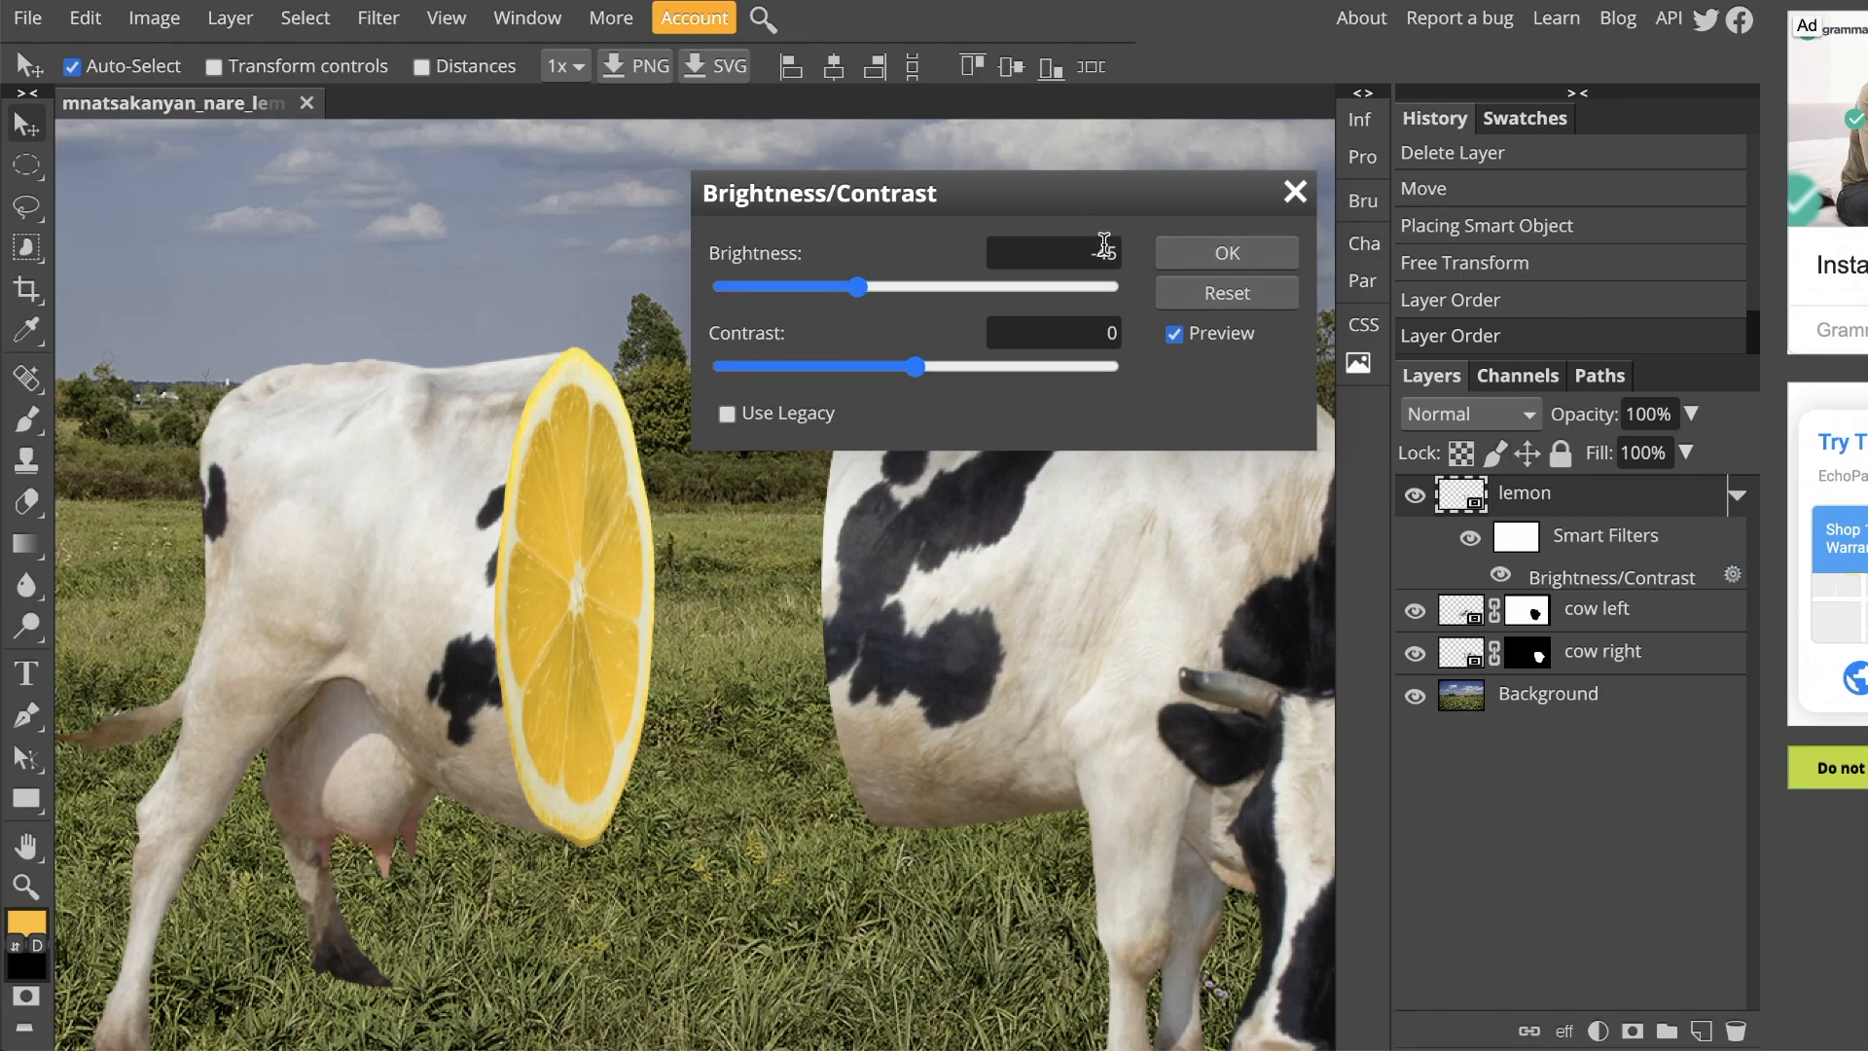
click(1180, 255)
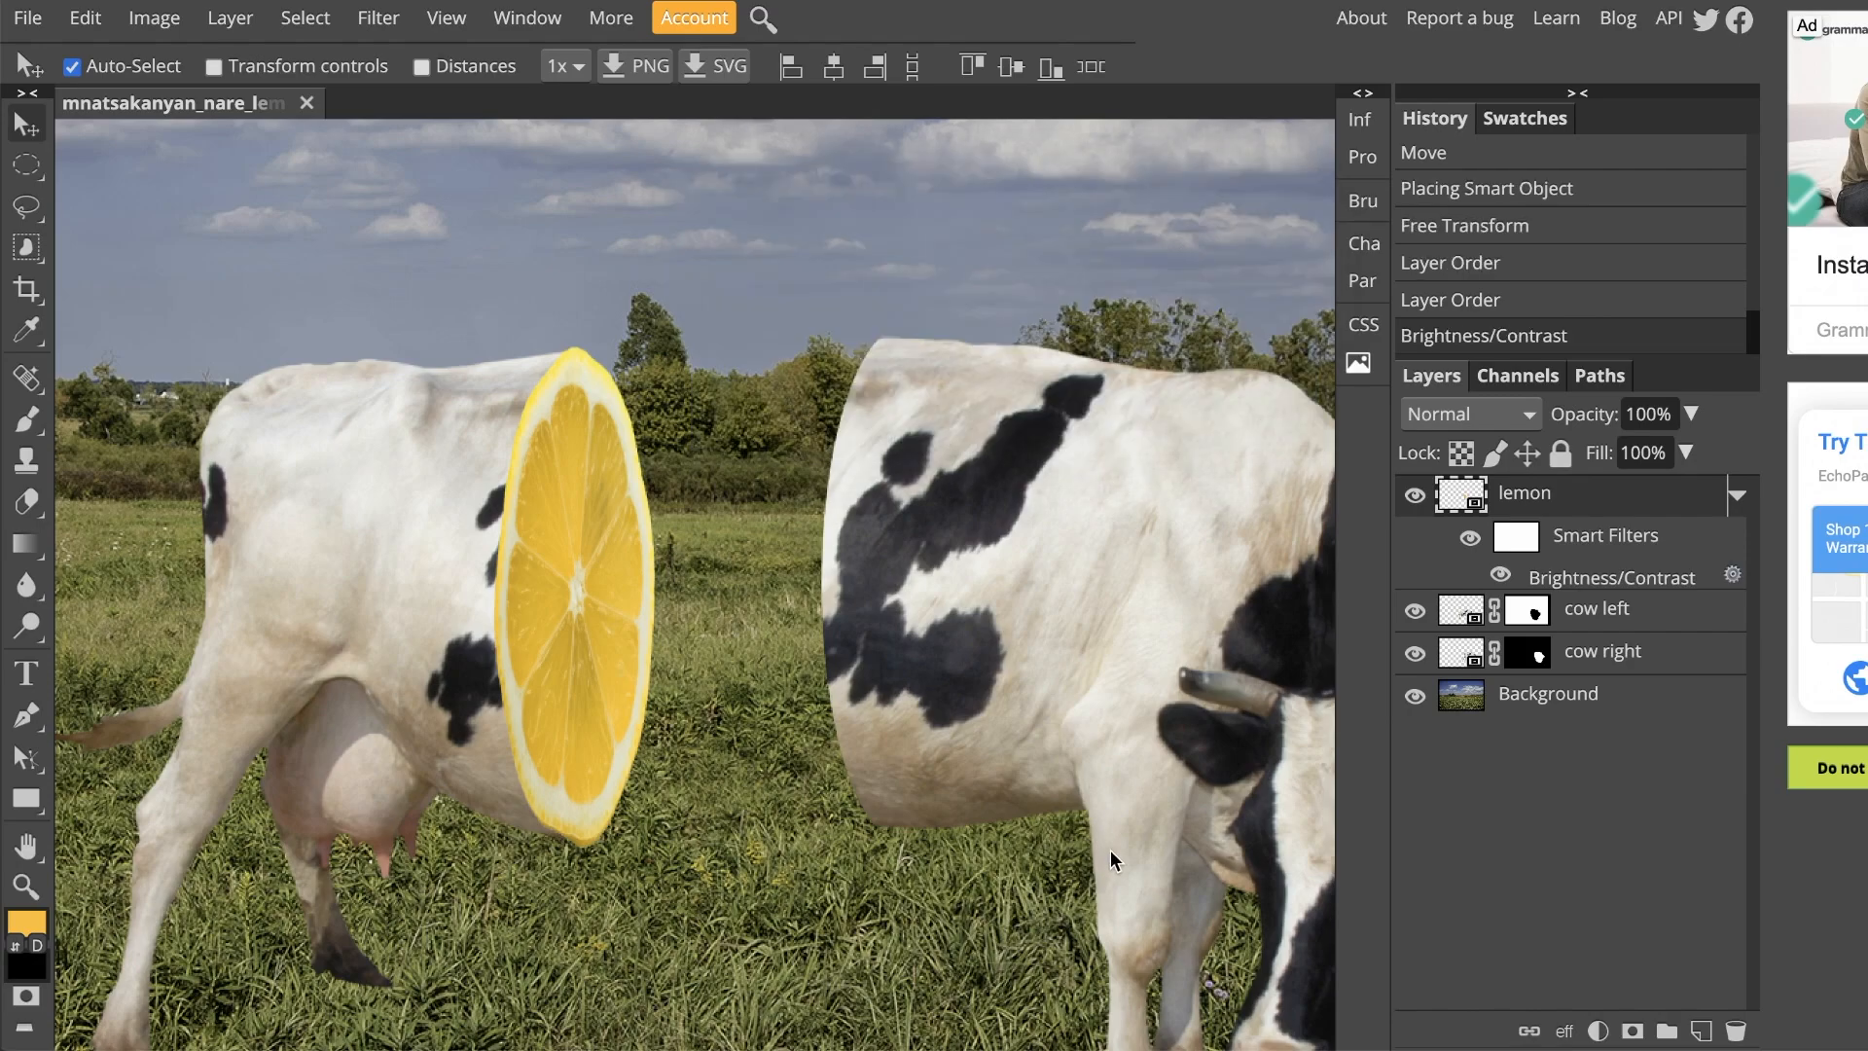
Step: Reorder the cow right layer to the top of the stack, above the lemon layer
key(ctrl+0)
key(ctrl+minus)
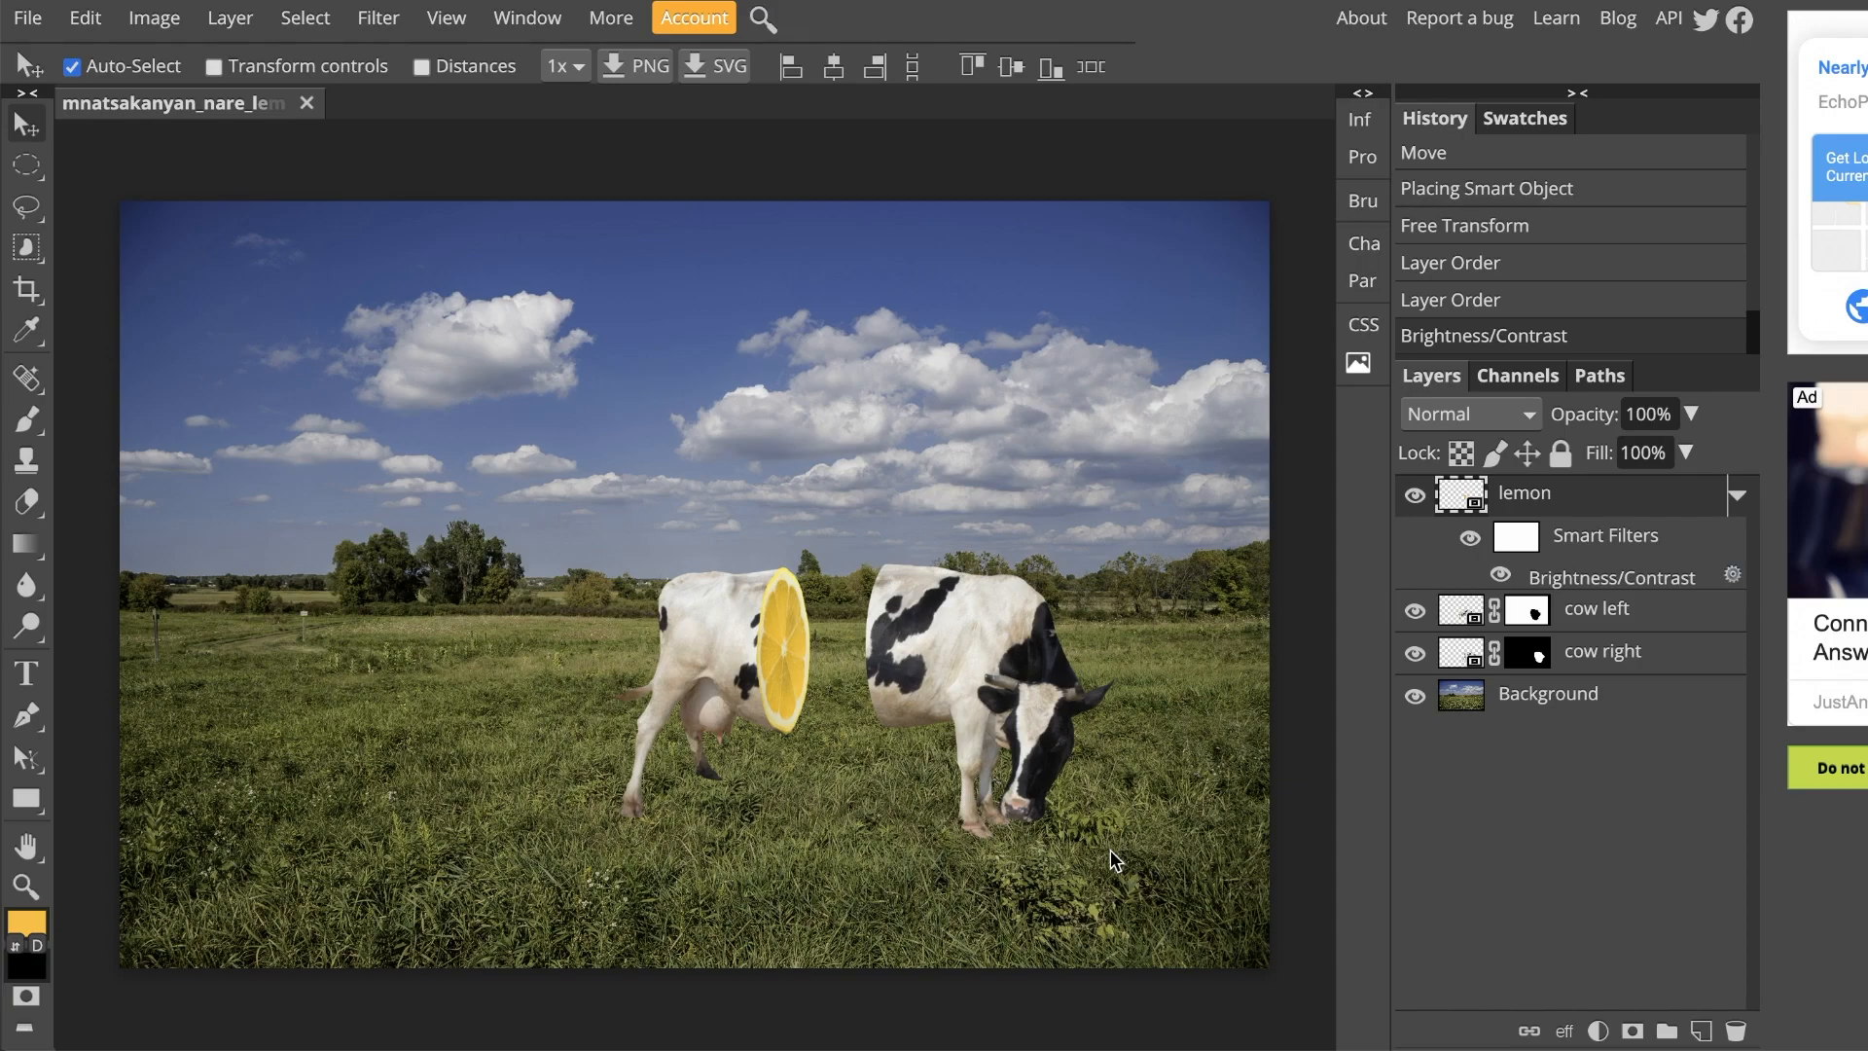
key(ctrl+plus)
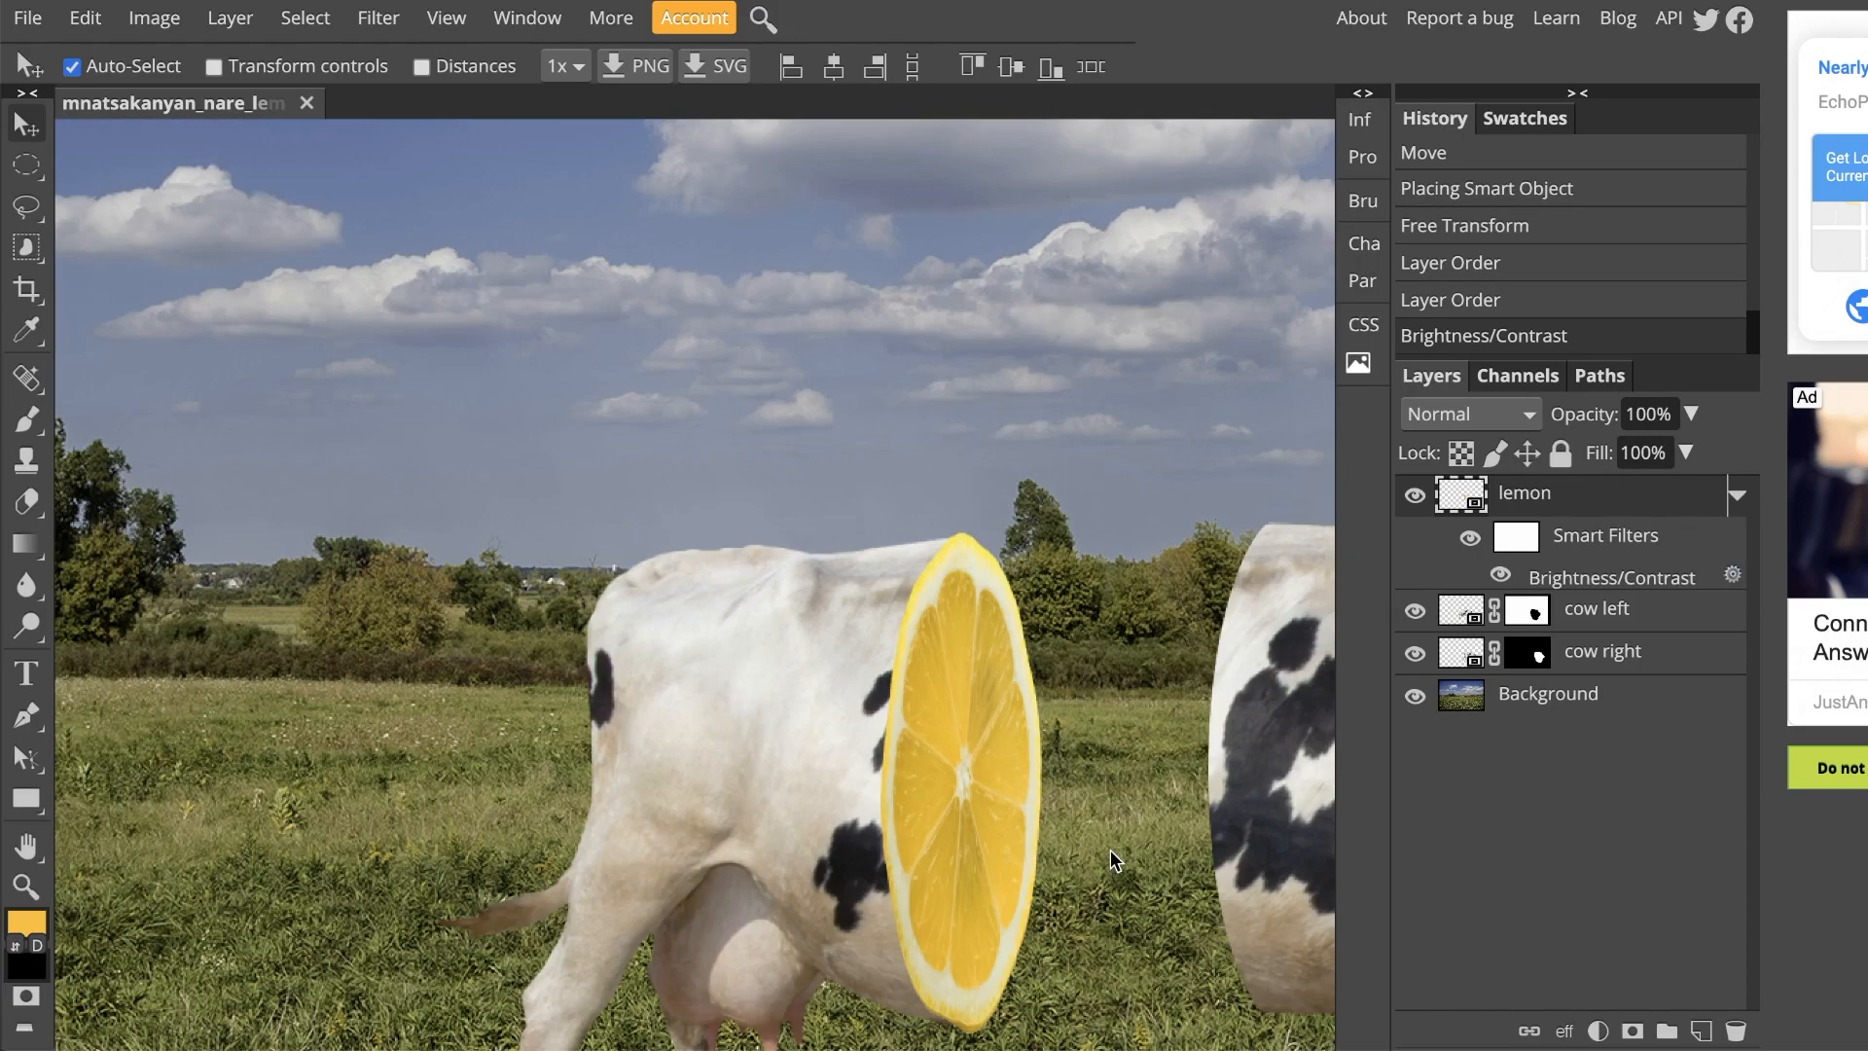
drag(1114, 861, 872, 494)
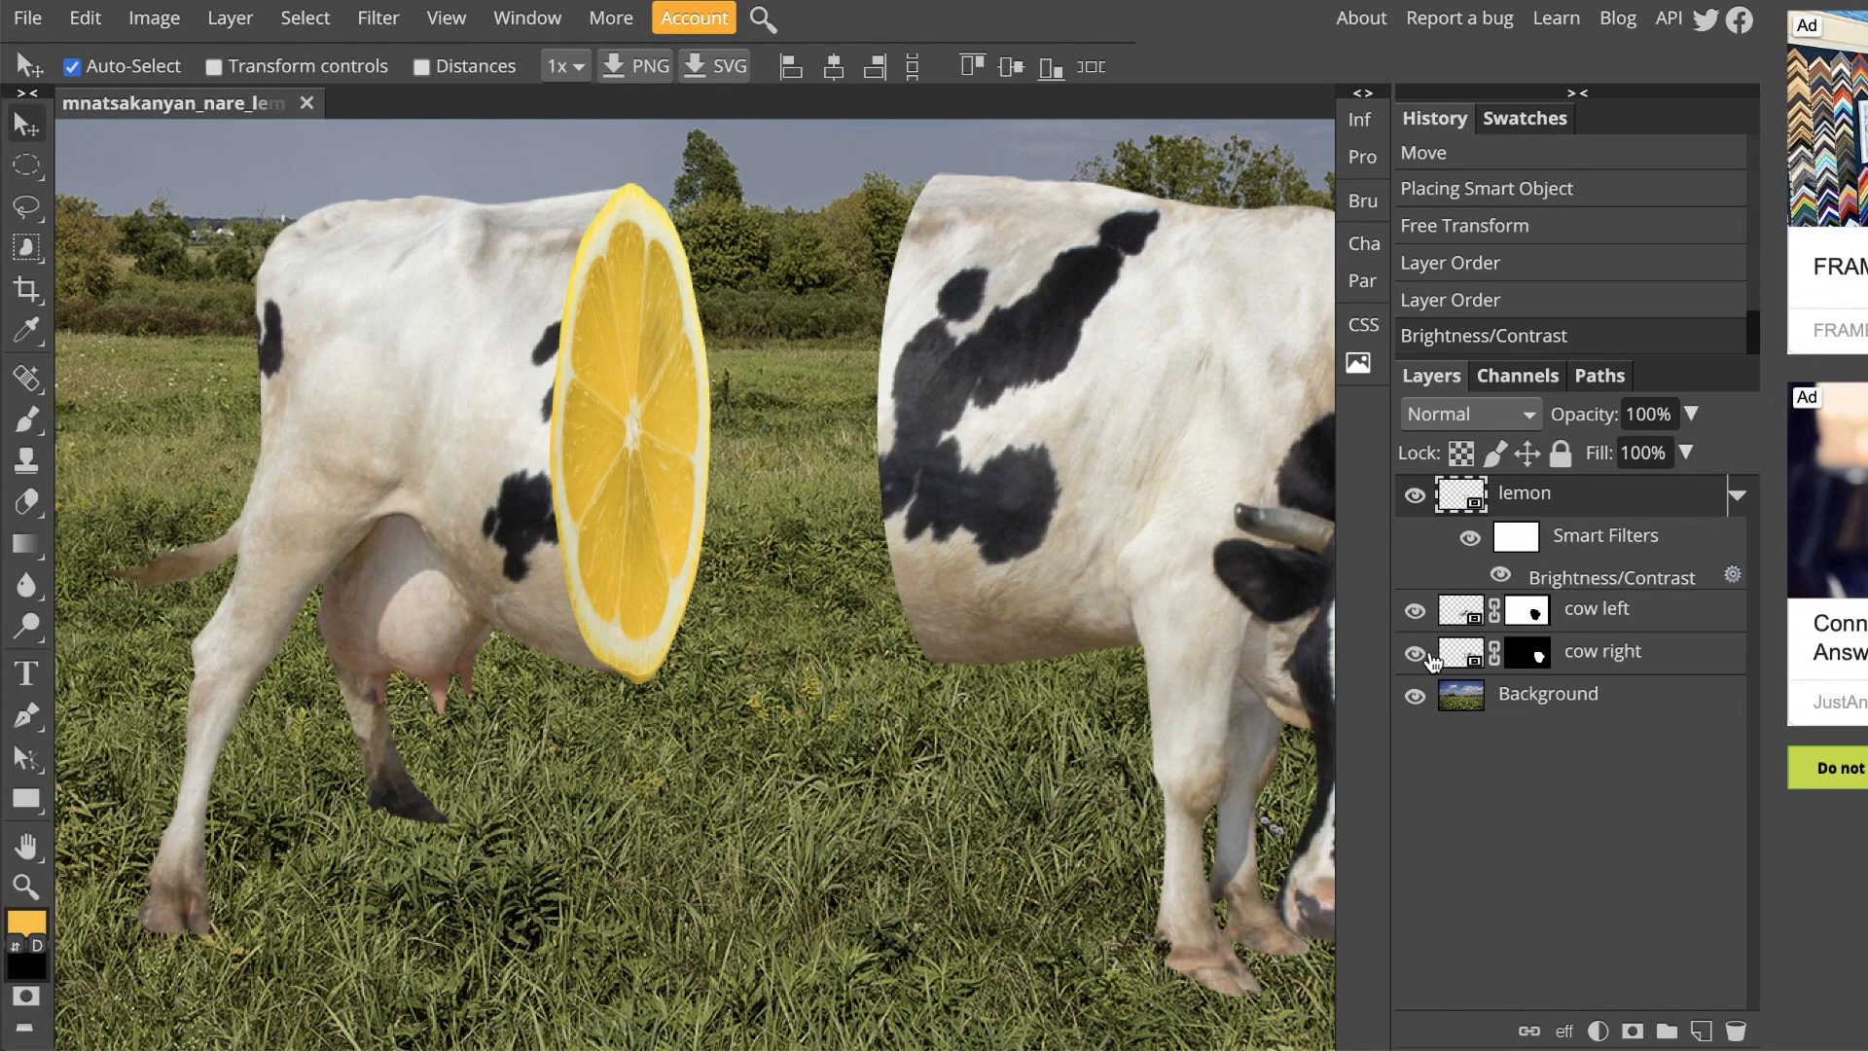
click(1599, 665)
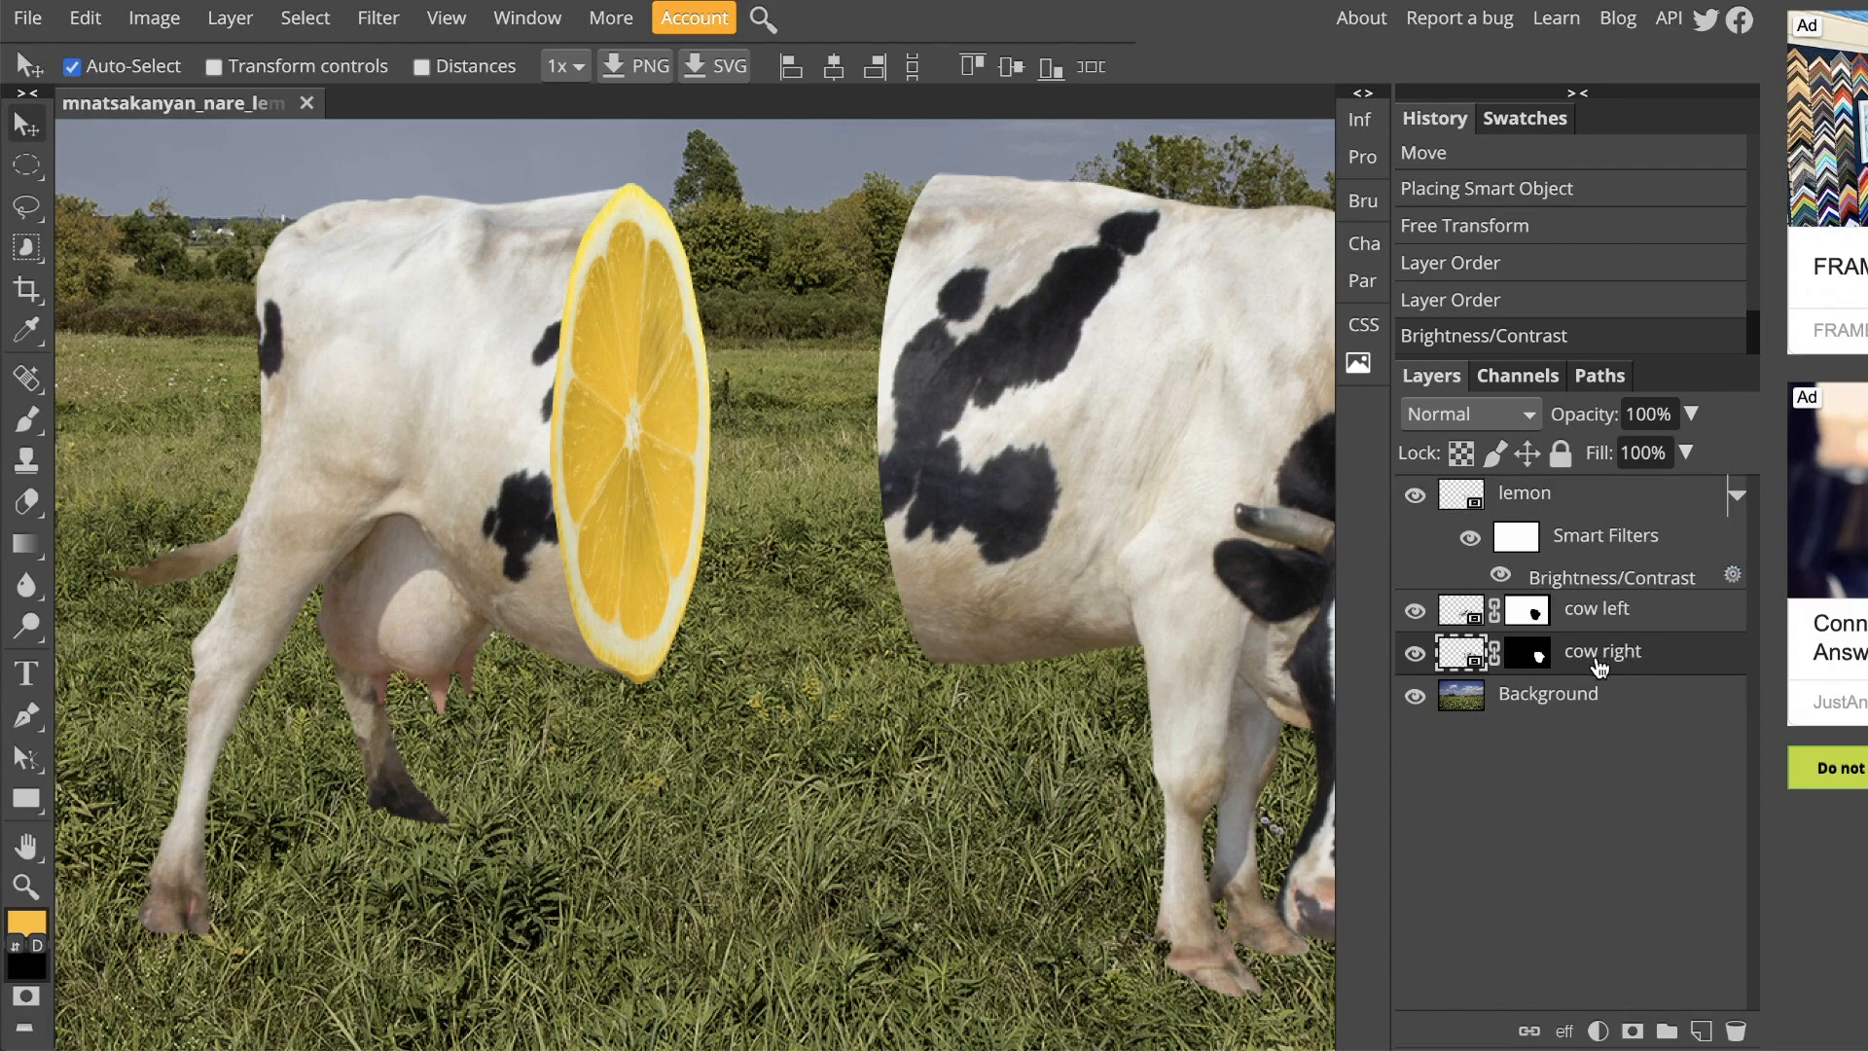
drag(1594, 668, 1585, 479)
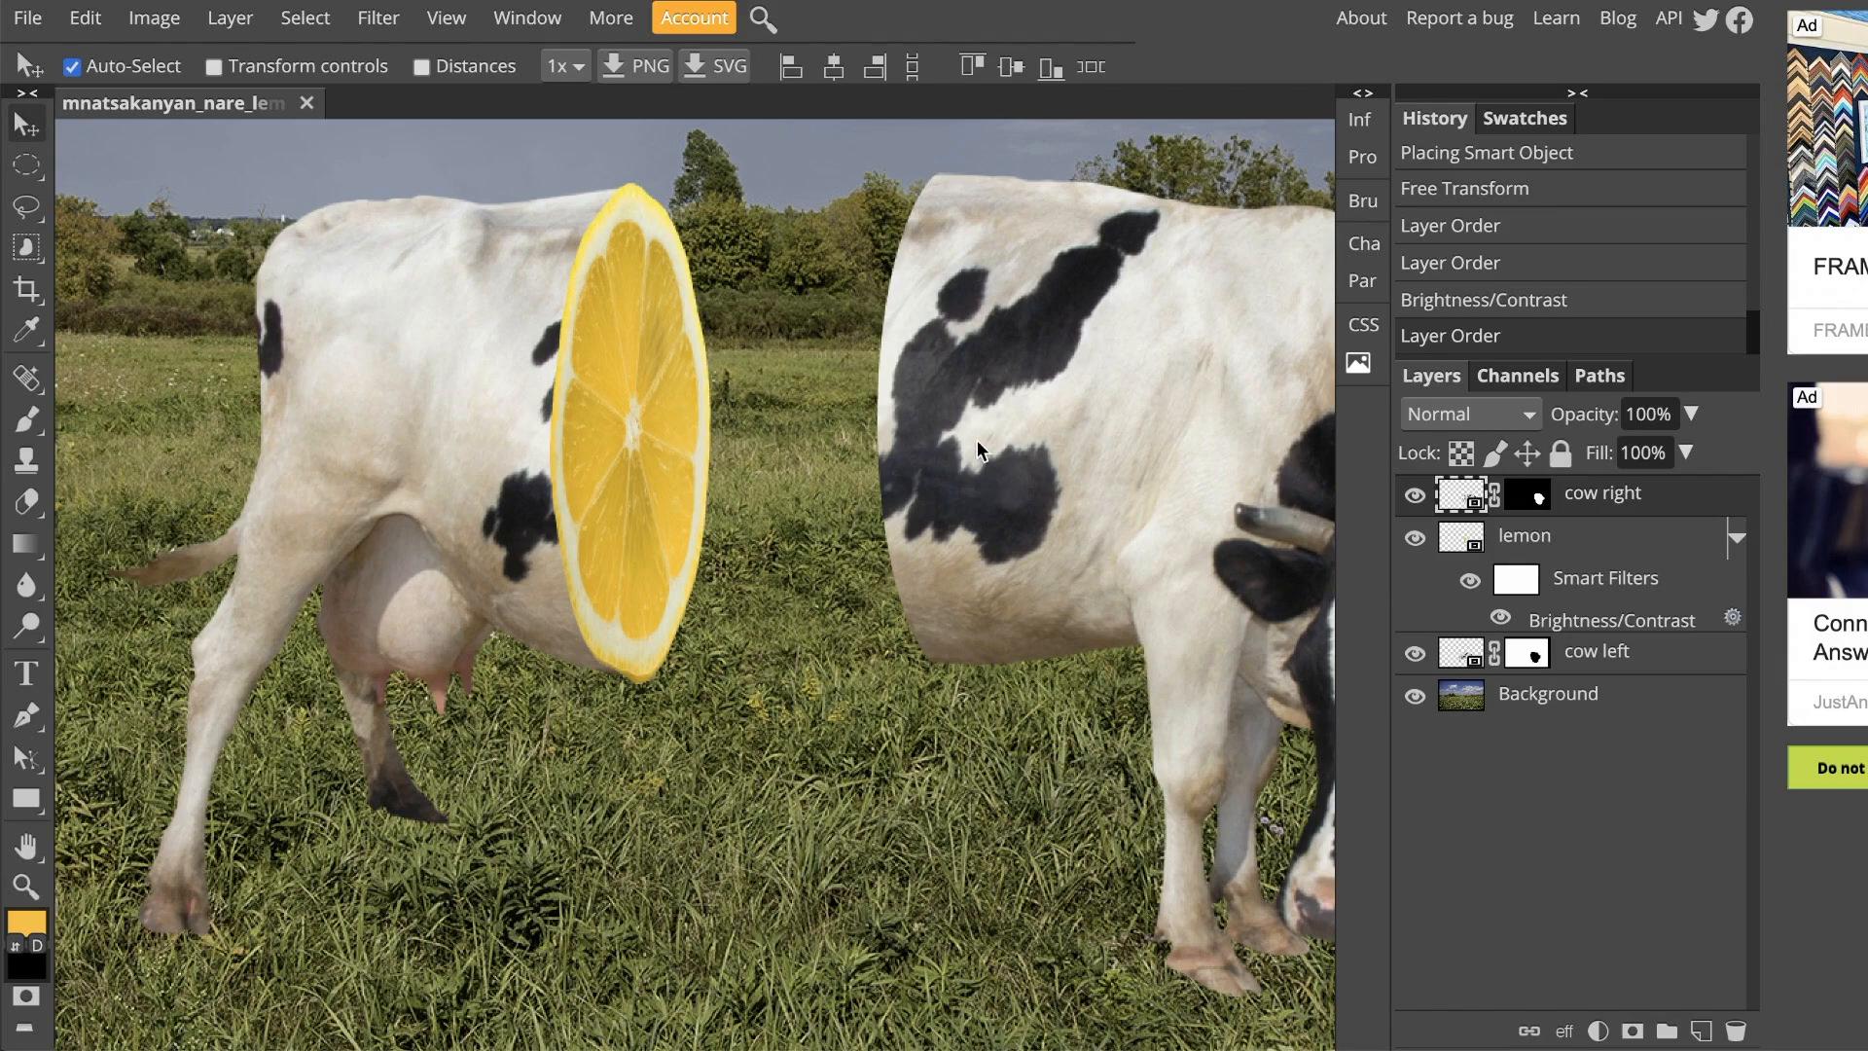
Step: Move the cow's front half left and slightly down so it partly overlaps the lemon slice
drag(1035, 457, 890, 513)
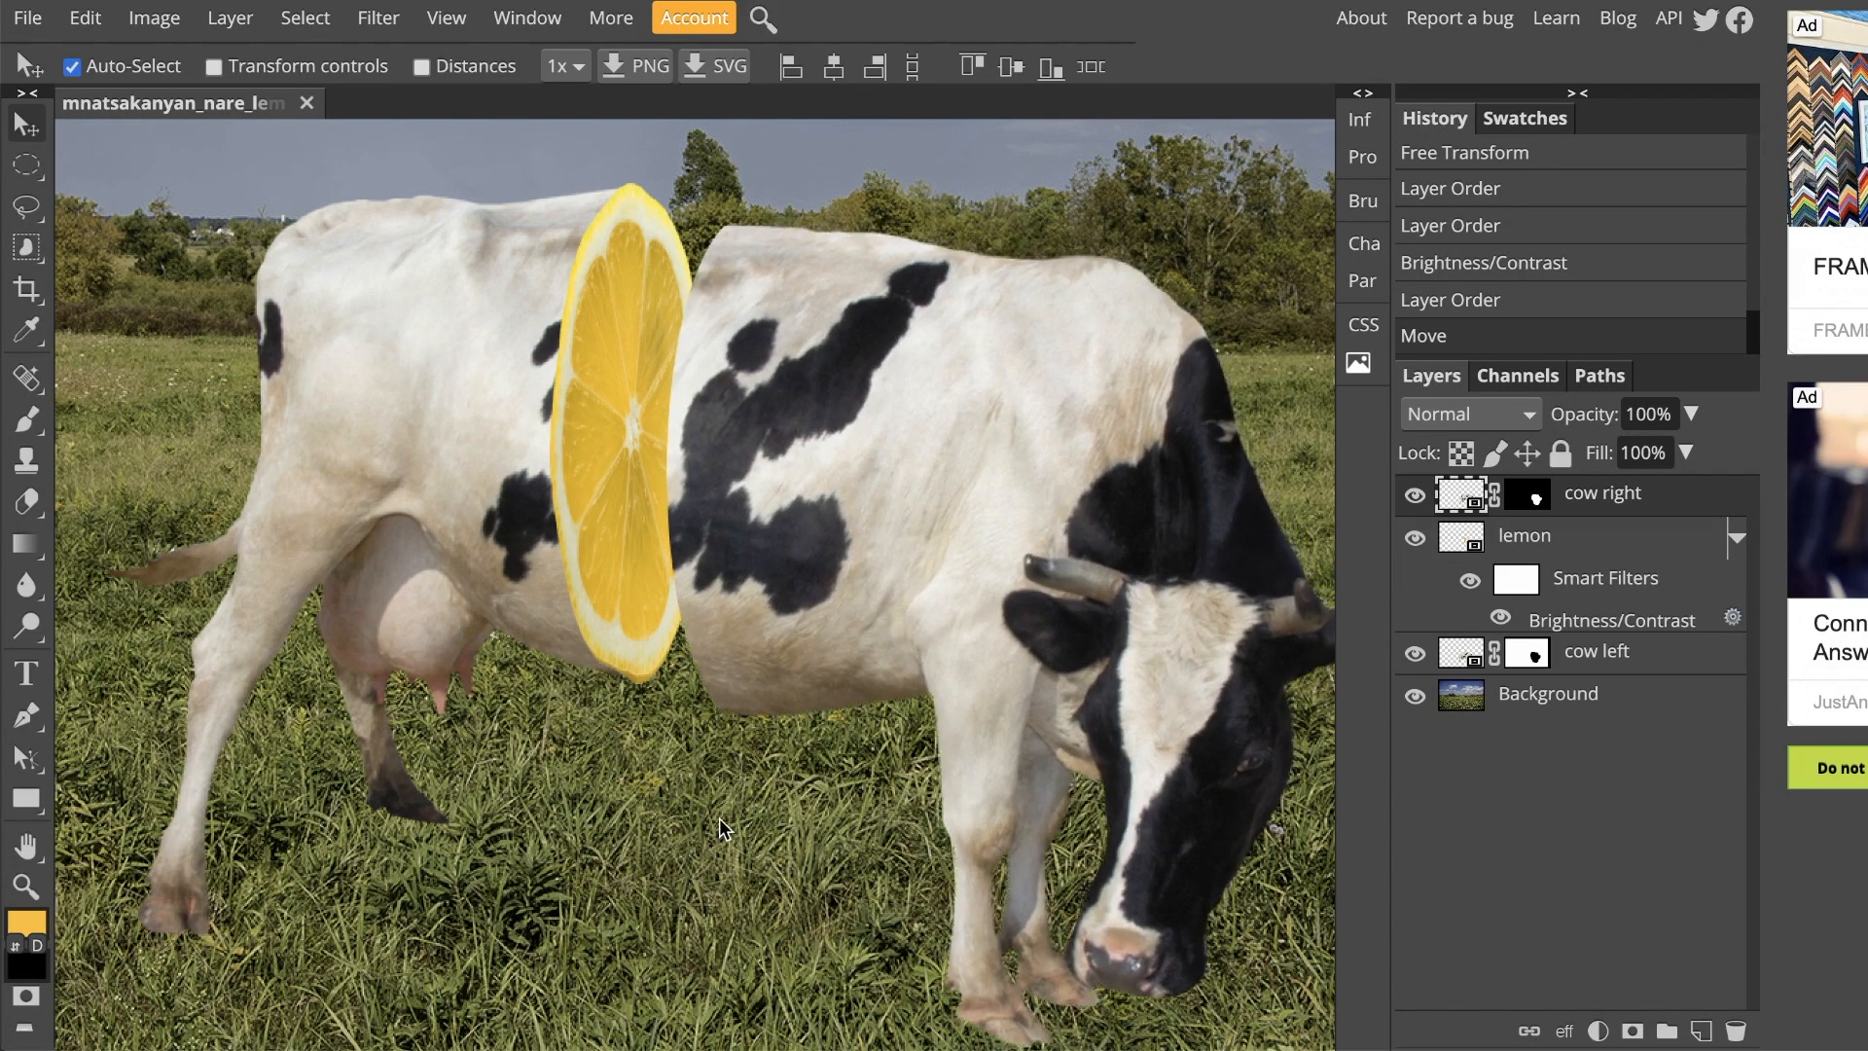
key(ctrl+0)
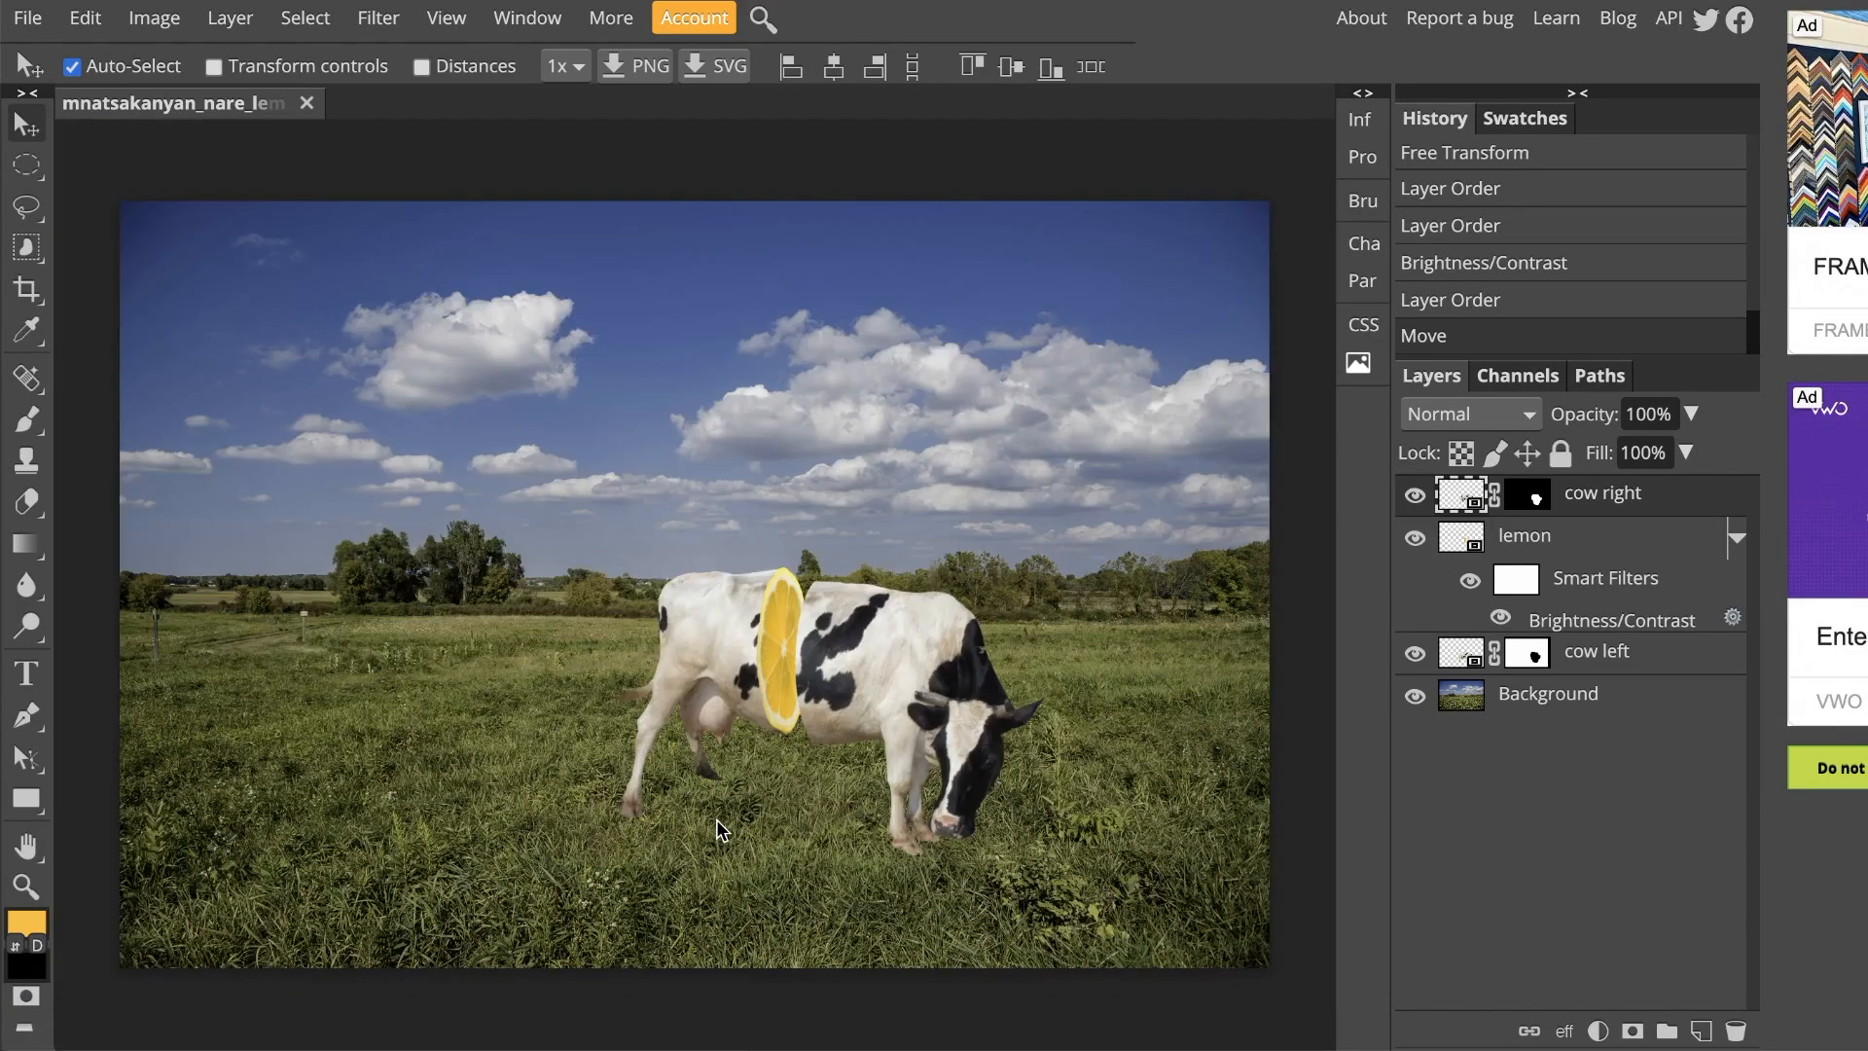
mouse_move(835, 693)
mouse_down()
mouse_move(837, 663)
mouse_move(848, 685)
mouse_up()
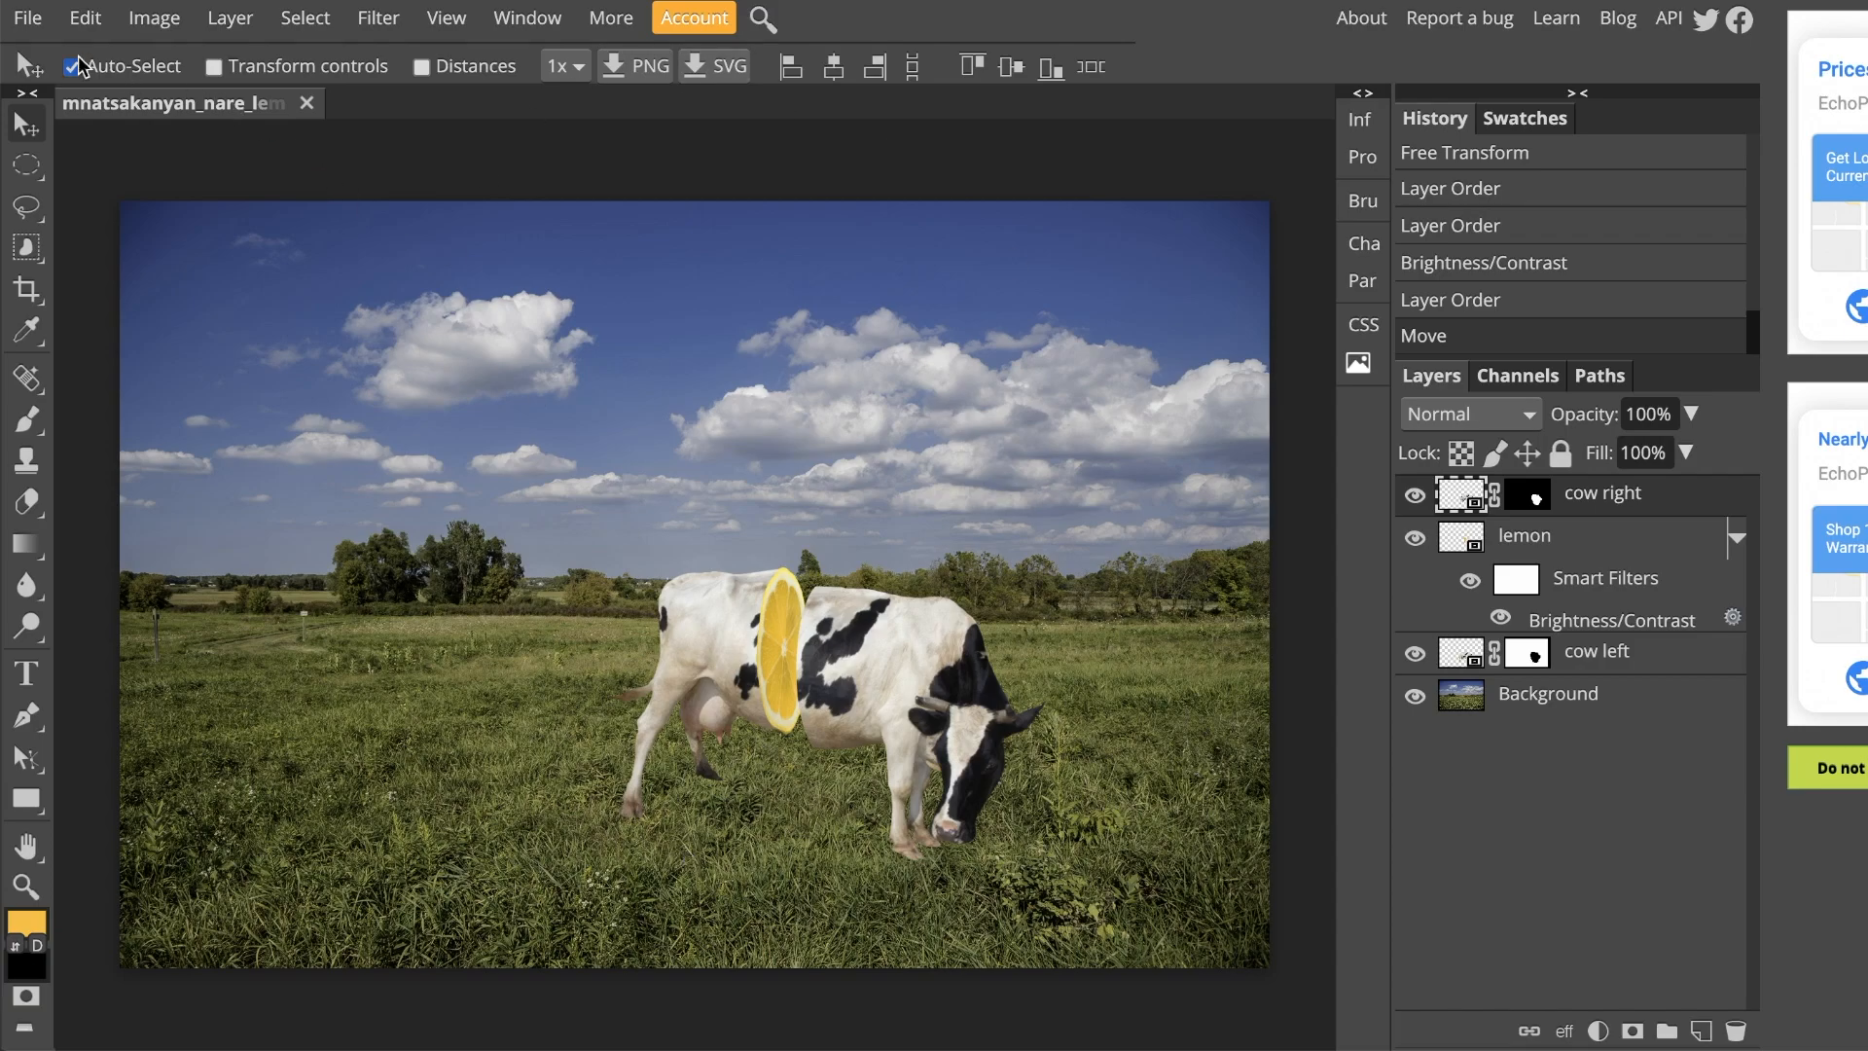
click(29, 19)
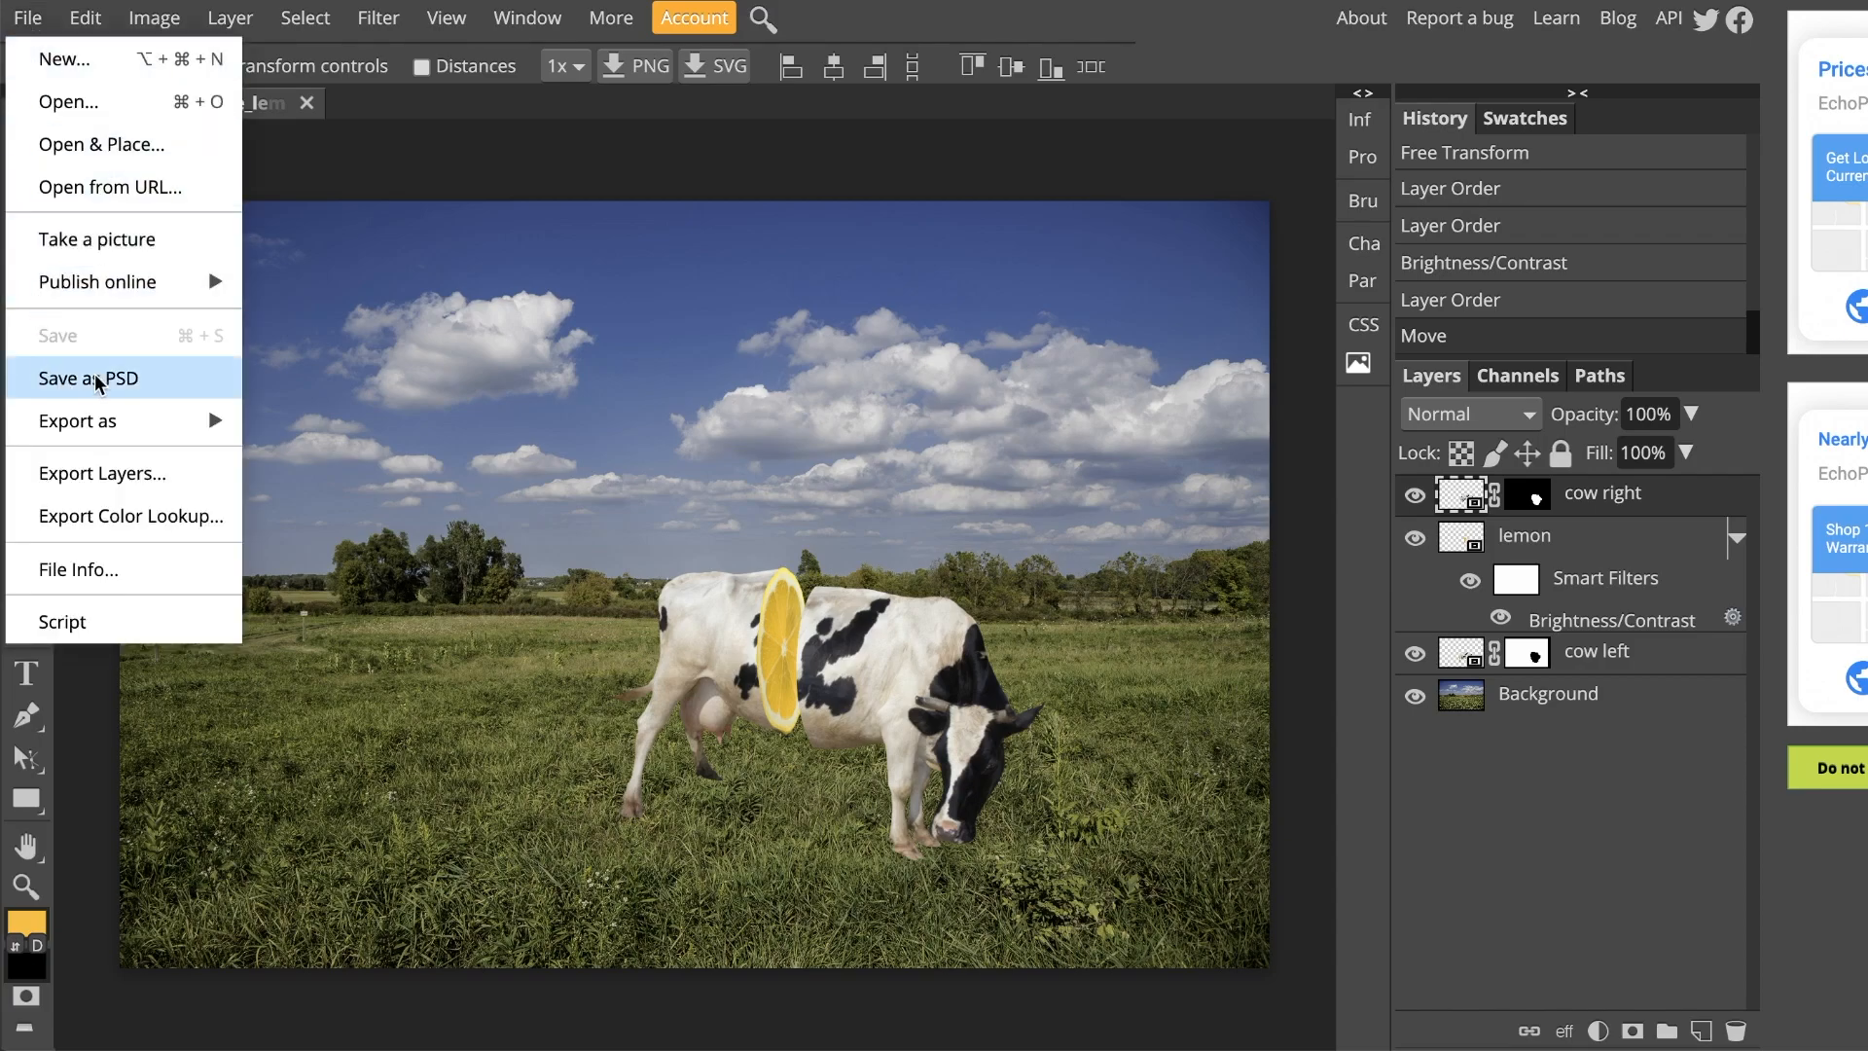
click(78, 673)
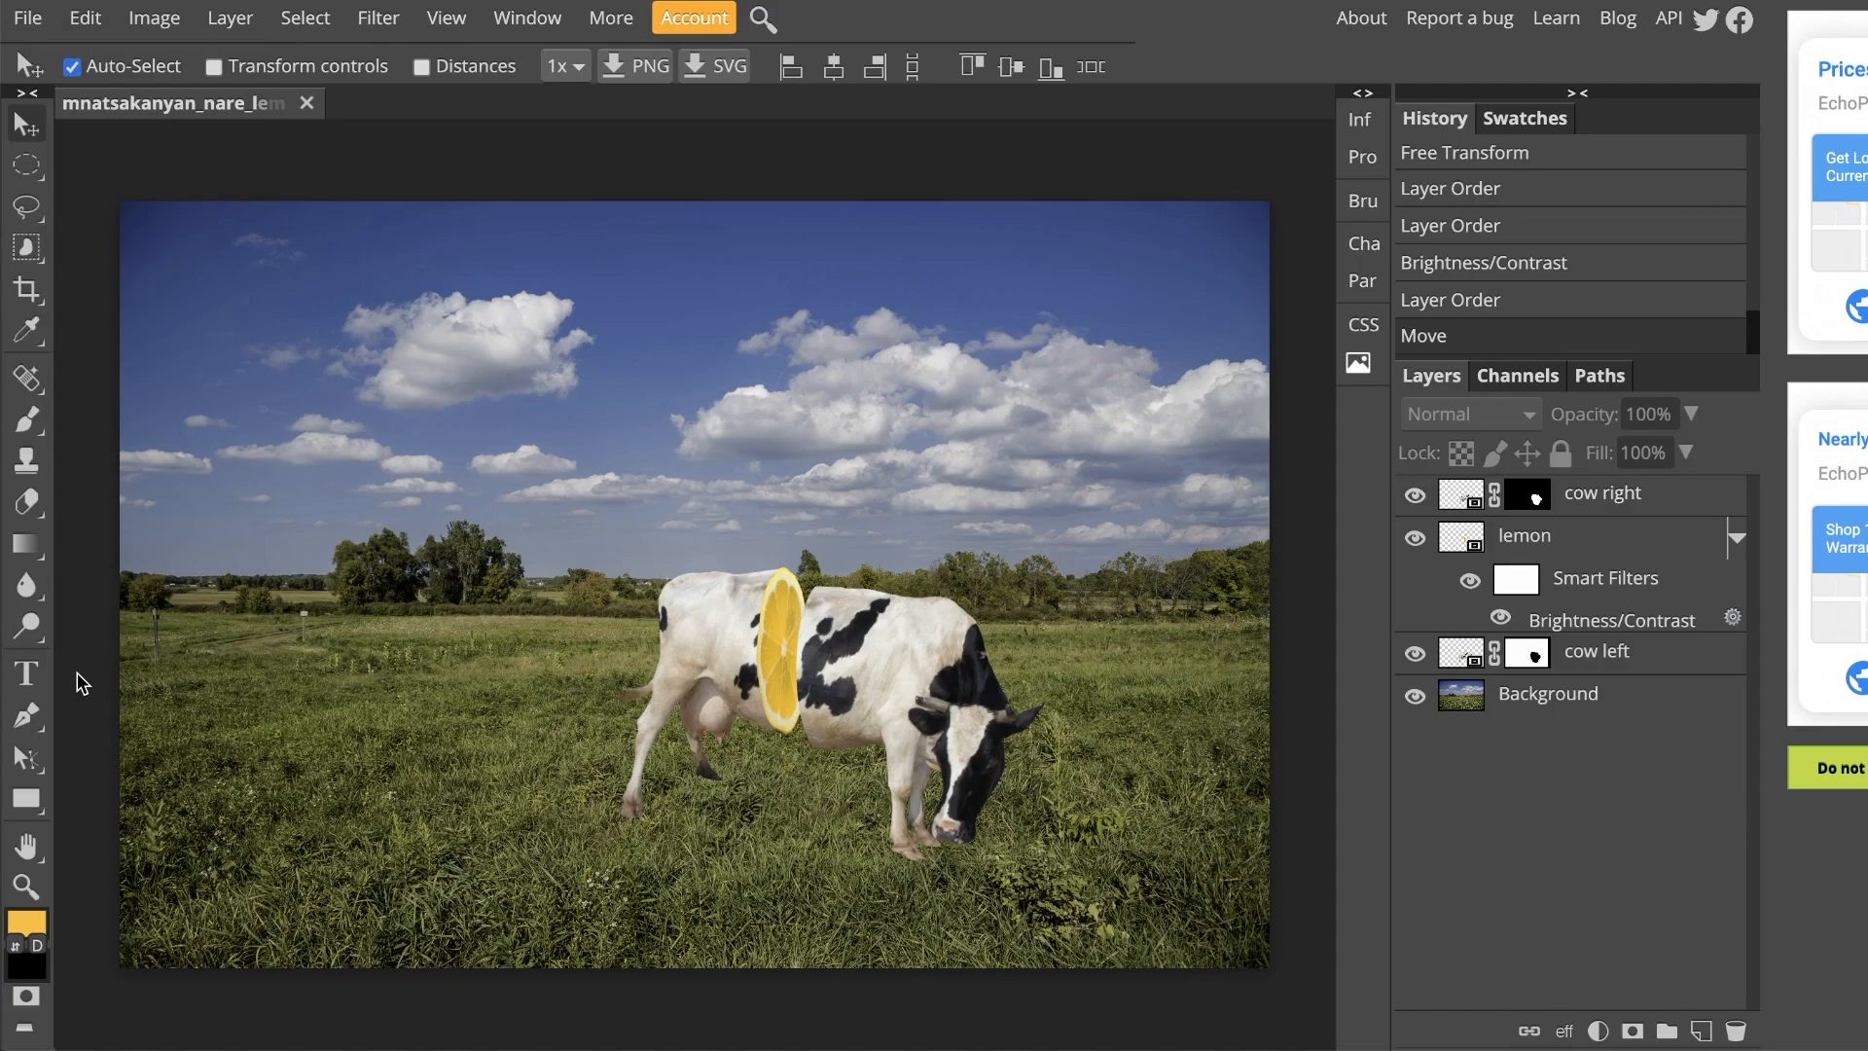